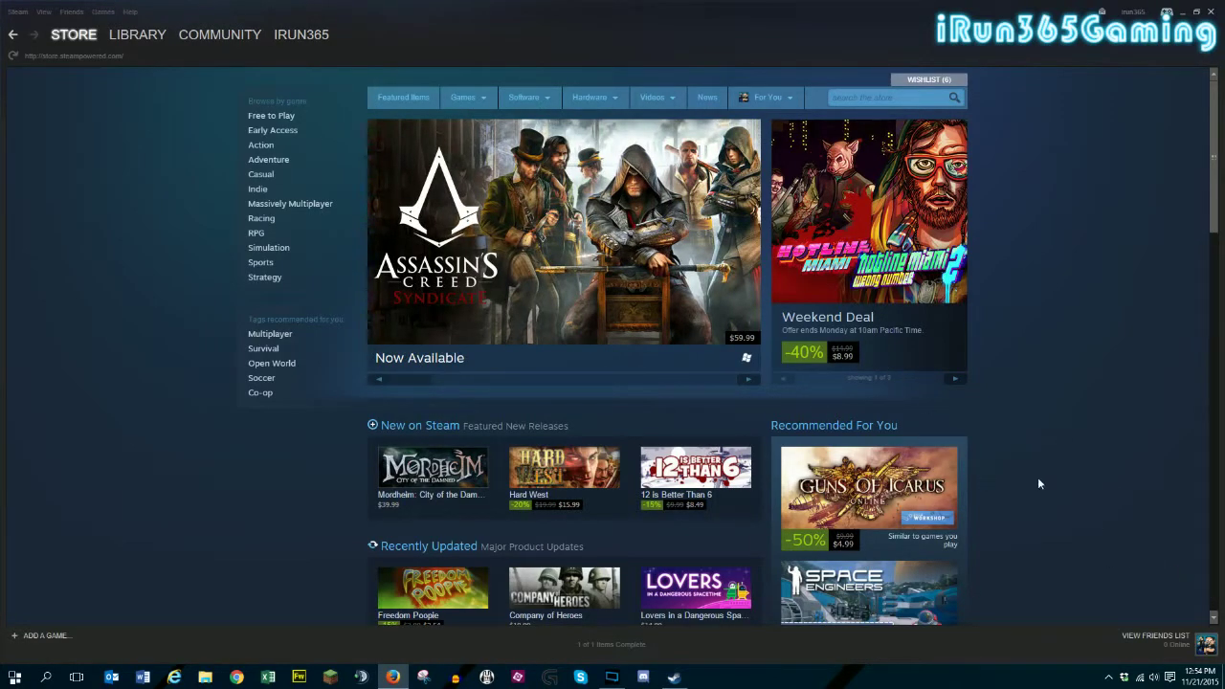
From the Steam games library, open Nether's Properties and browse its local files install folder.
left_click(143, 37)
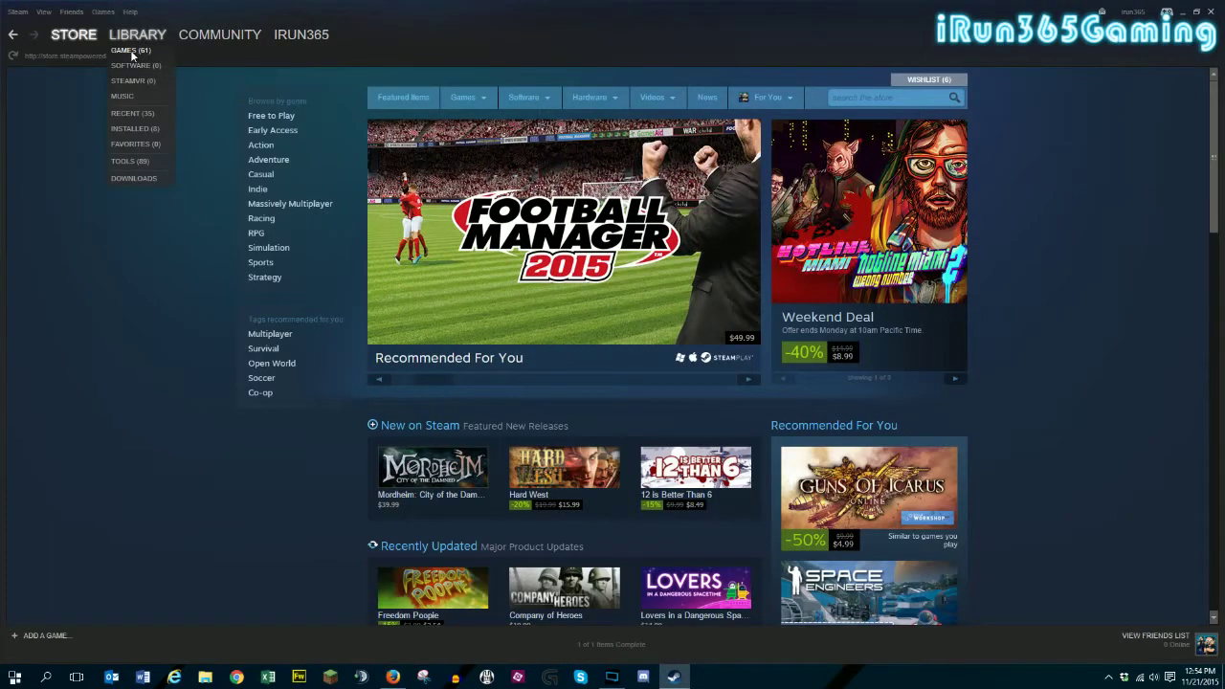
left_click(130, 50)
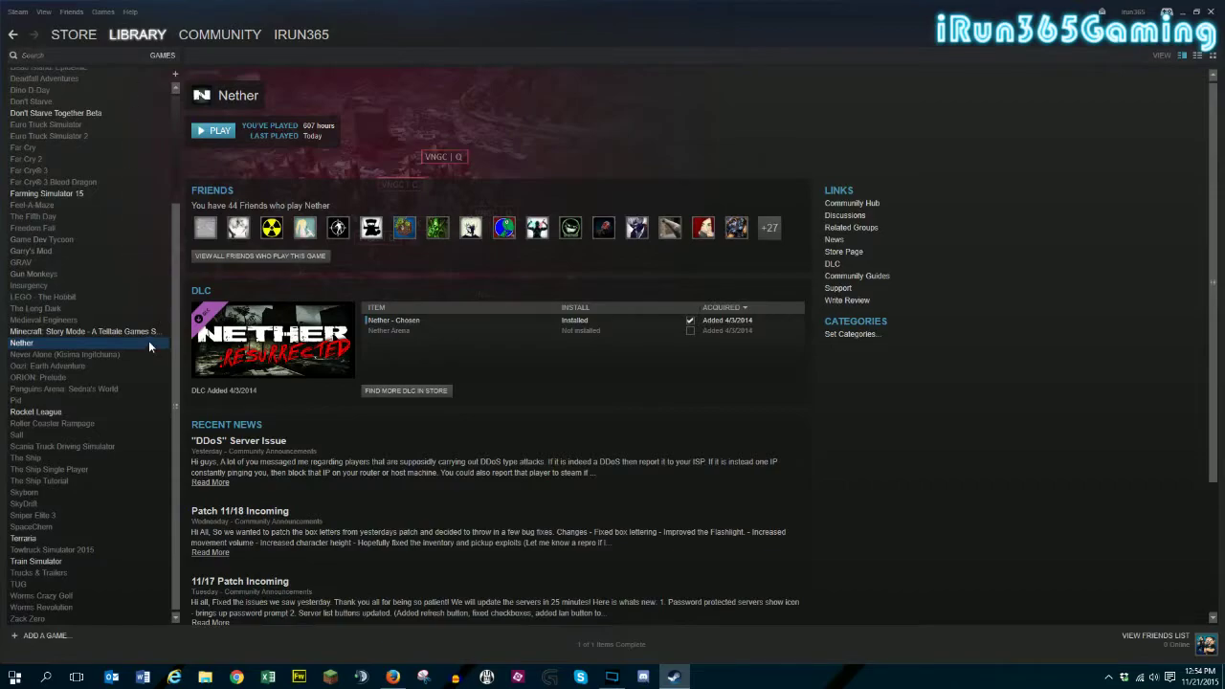
right_click(53, 350)
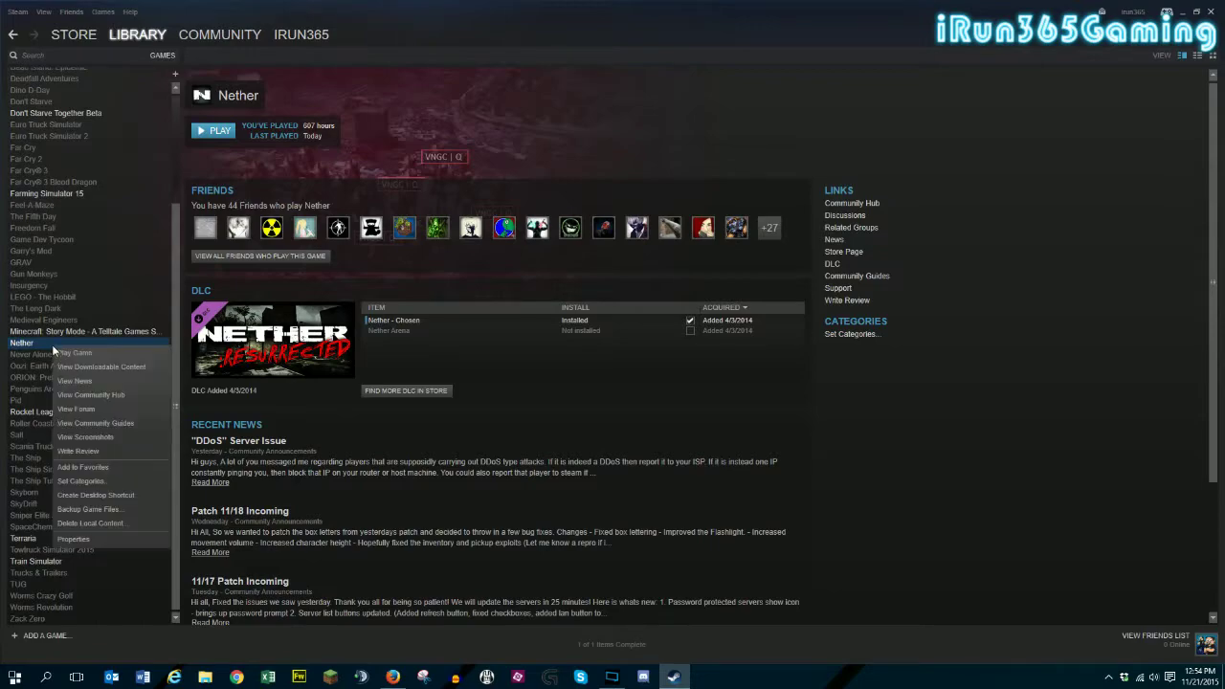
left_click(79, 538)
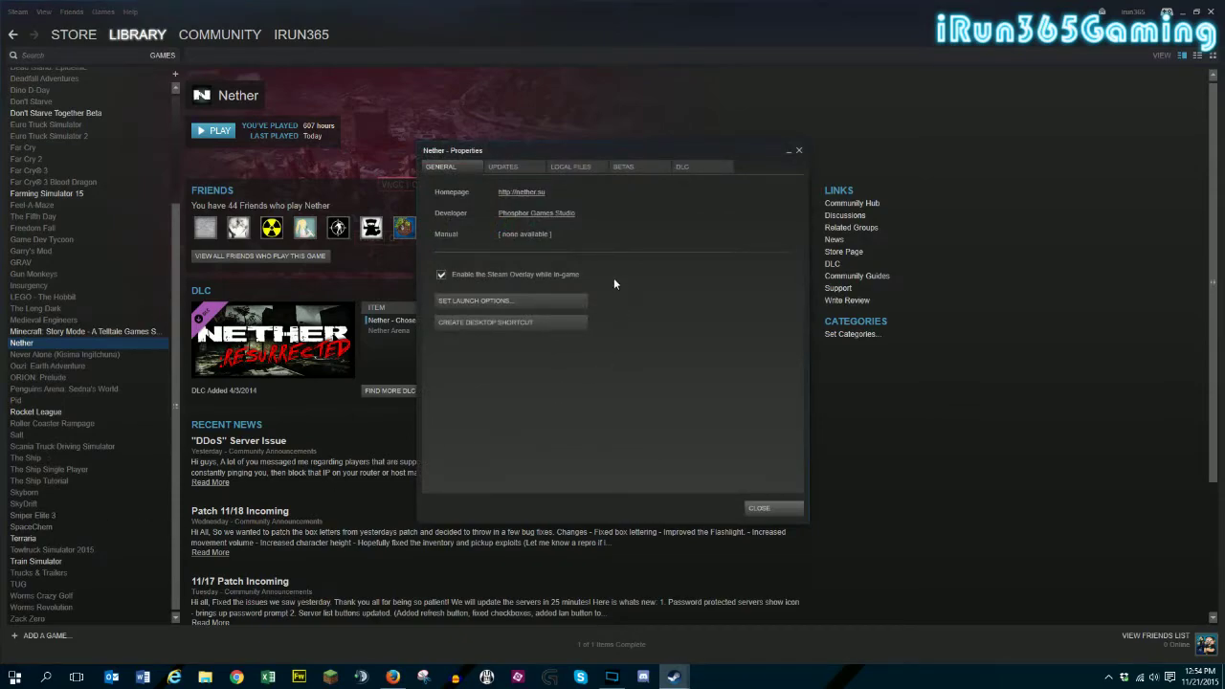
left_click(573, 169)
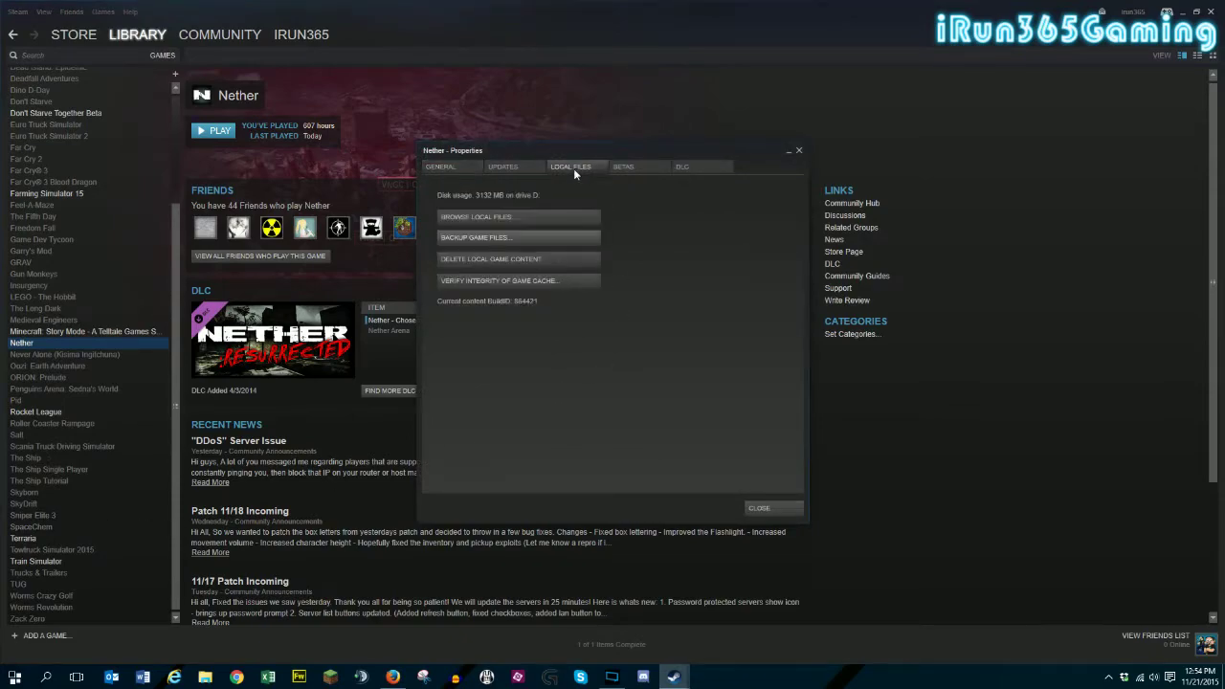
left_click(505, 218)
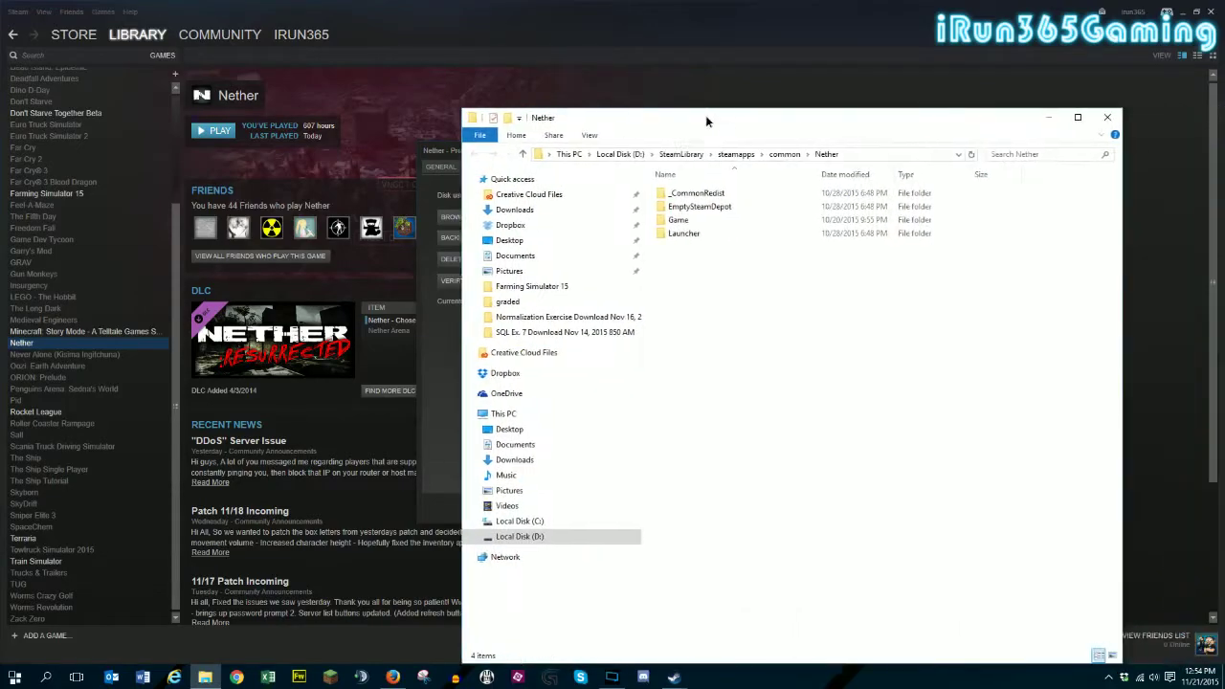
In Nether's Game\Binaries folder, send LaunchNetherServer.exe to the desktop as a shortcut.
left_click_drag(705, 115, 612, 75)
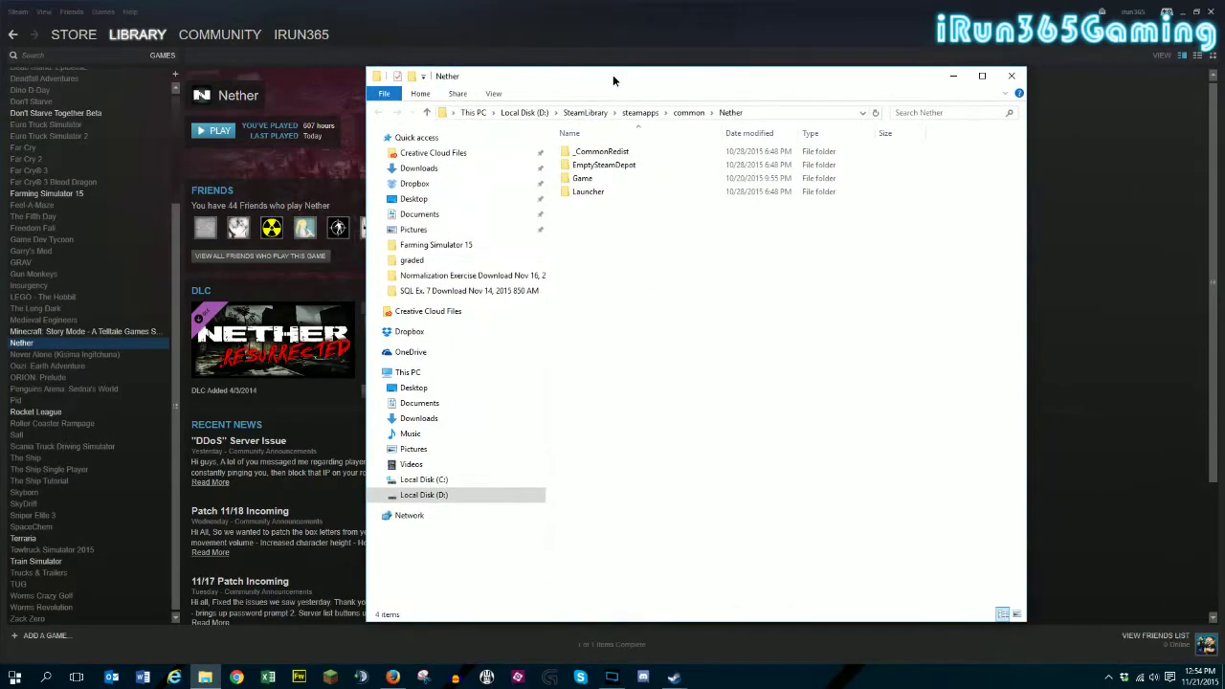
double_click(598, 180)
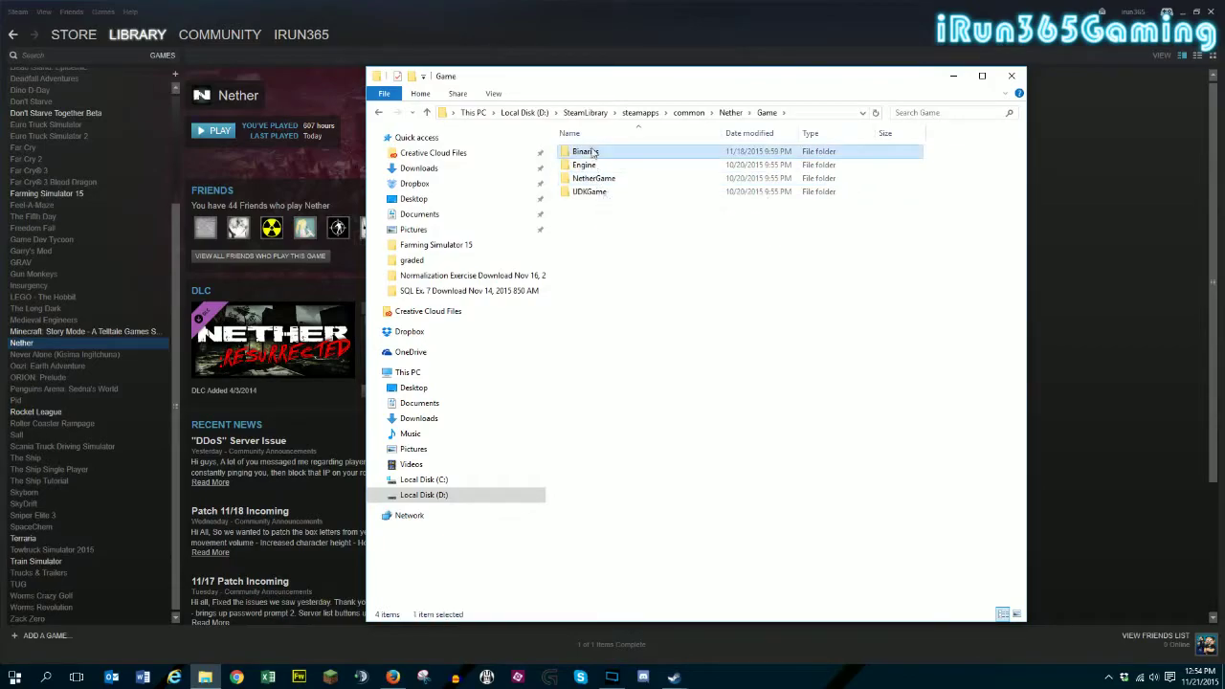
double_click(588, 152)
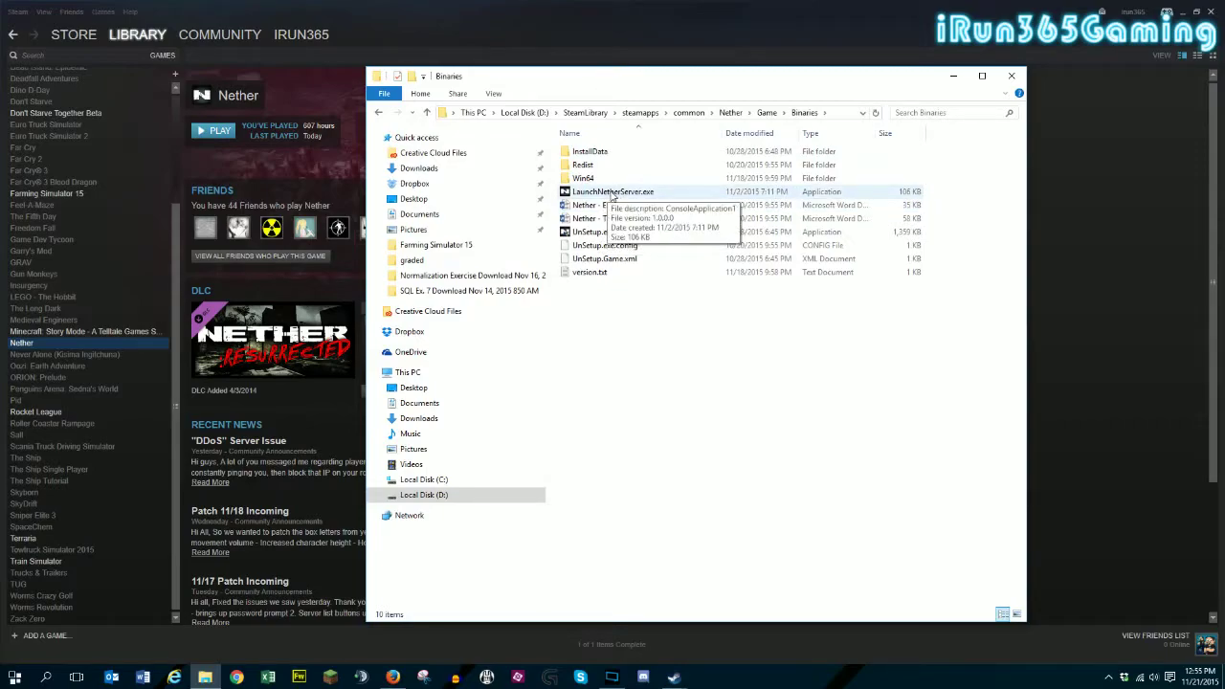
left_click(613, 195)
right_click(613, 195)
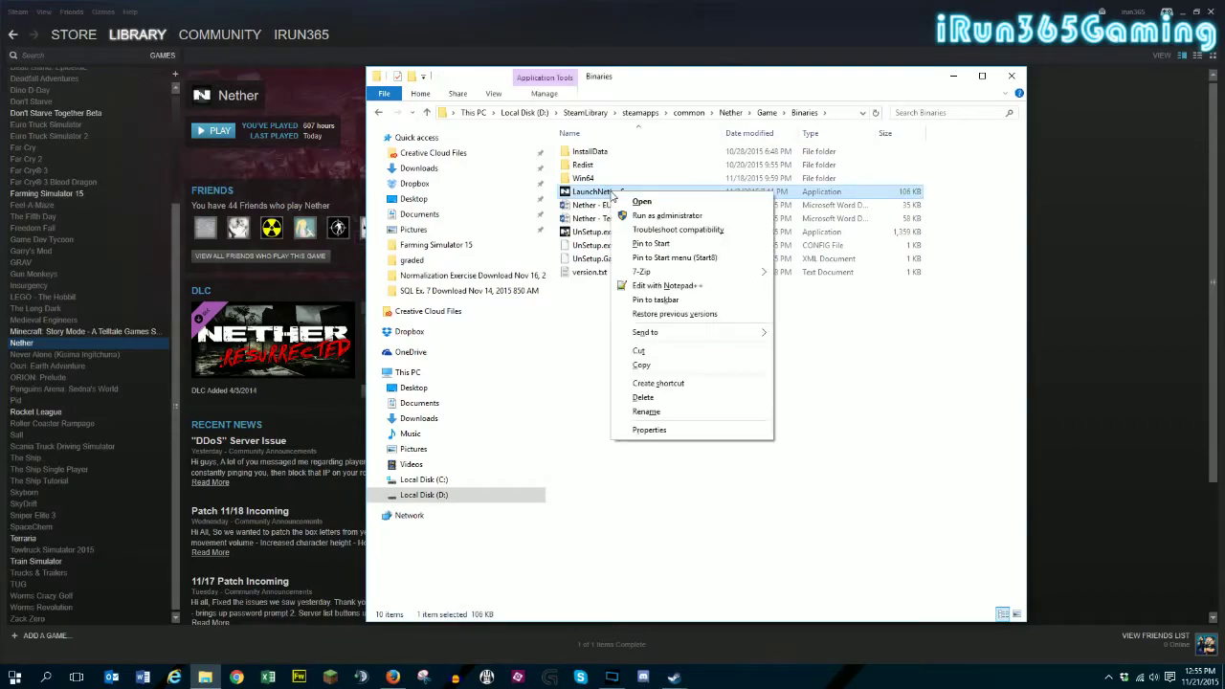
mouse_move(644, 332)
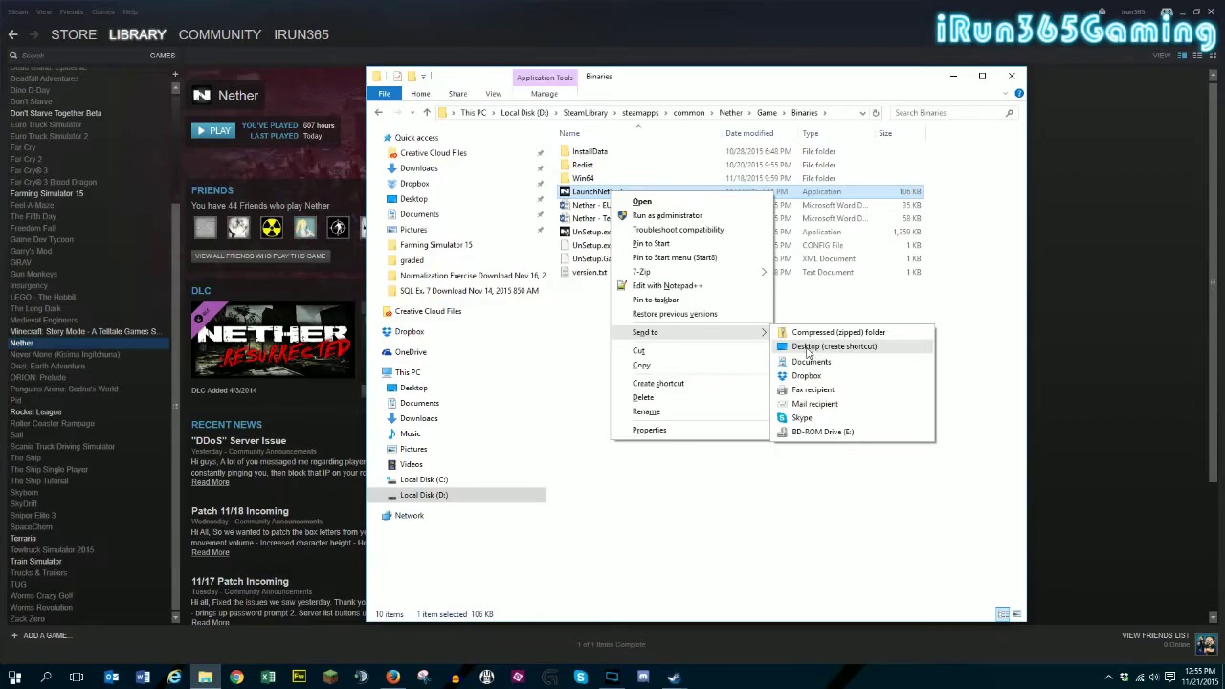
left_click(590, 355)
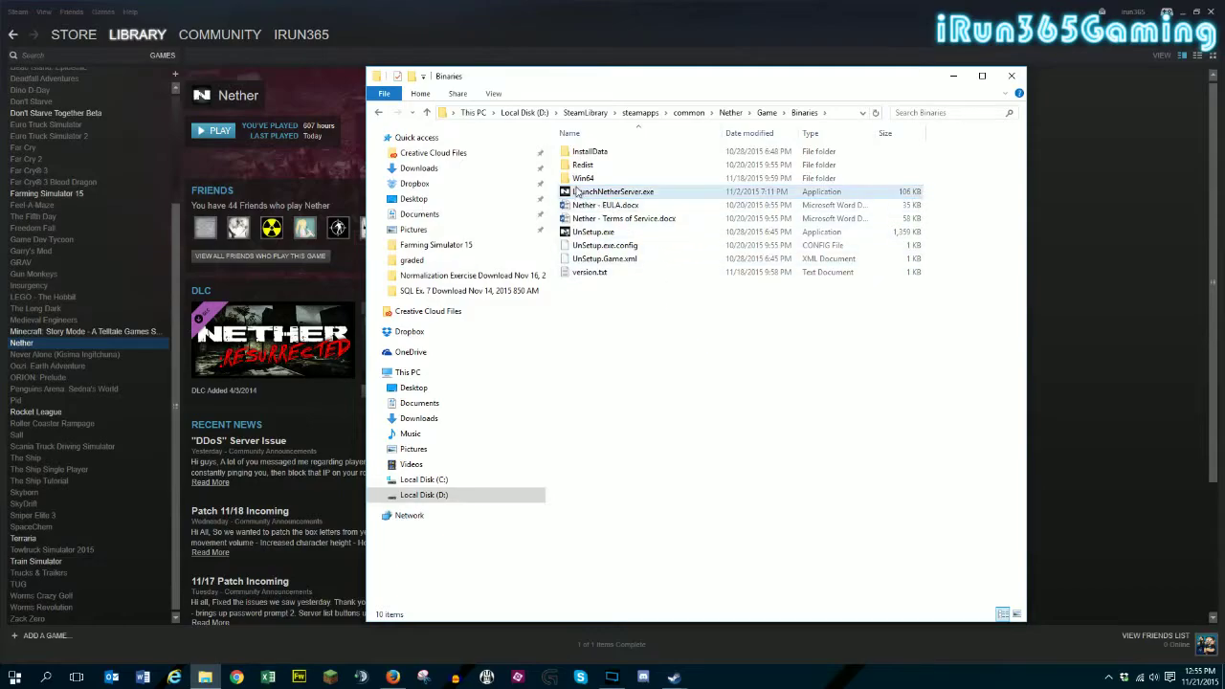
In the Win64 folder, send Nether.exe to the desktop as a shortcut.
double_click(579, 181)
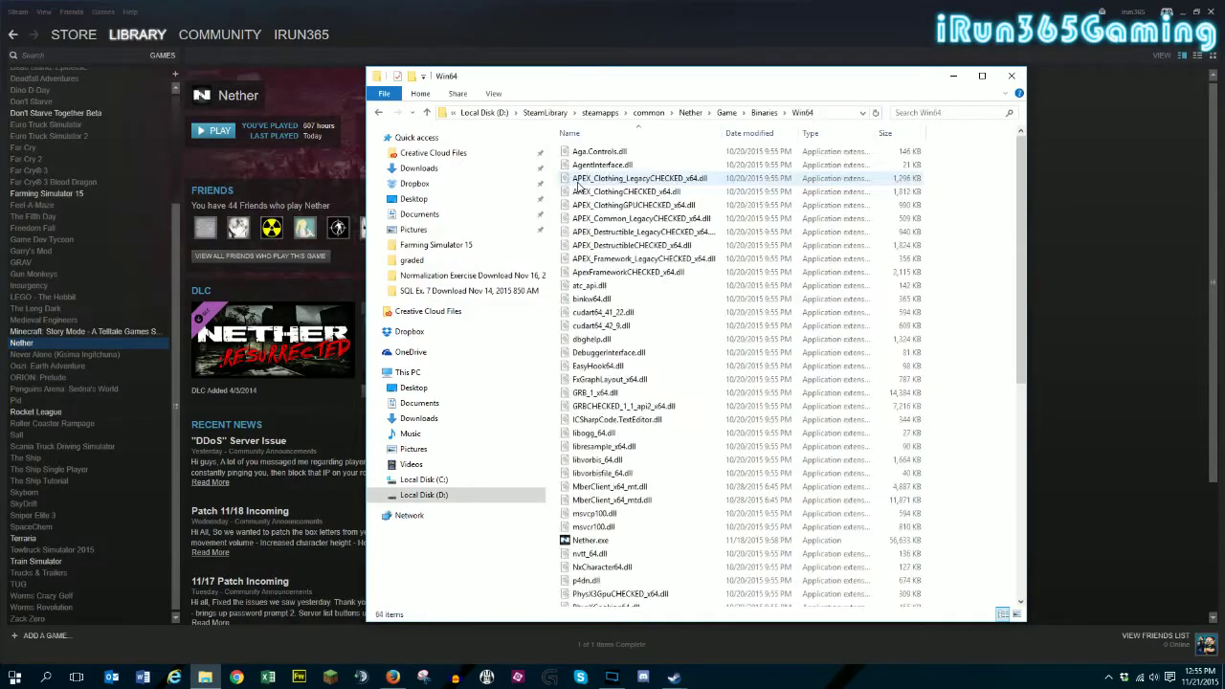
right_click(594, 544)
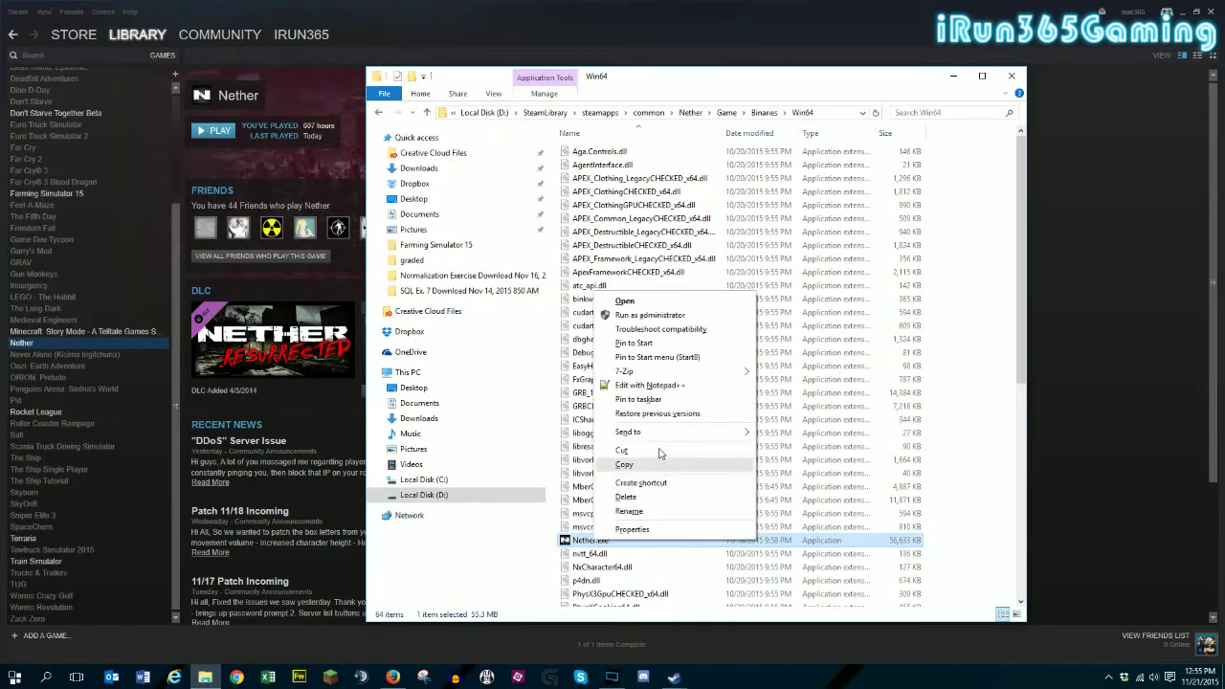
mouse_move(655, 436)
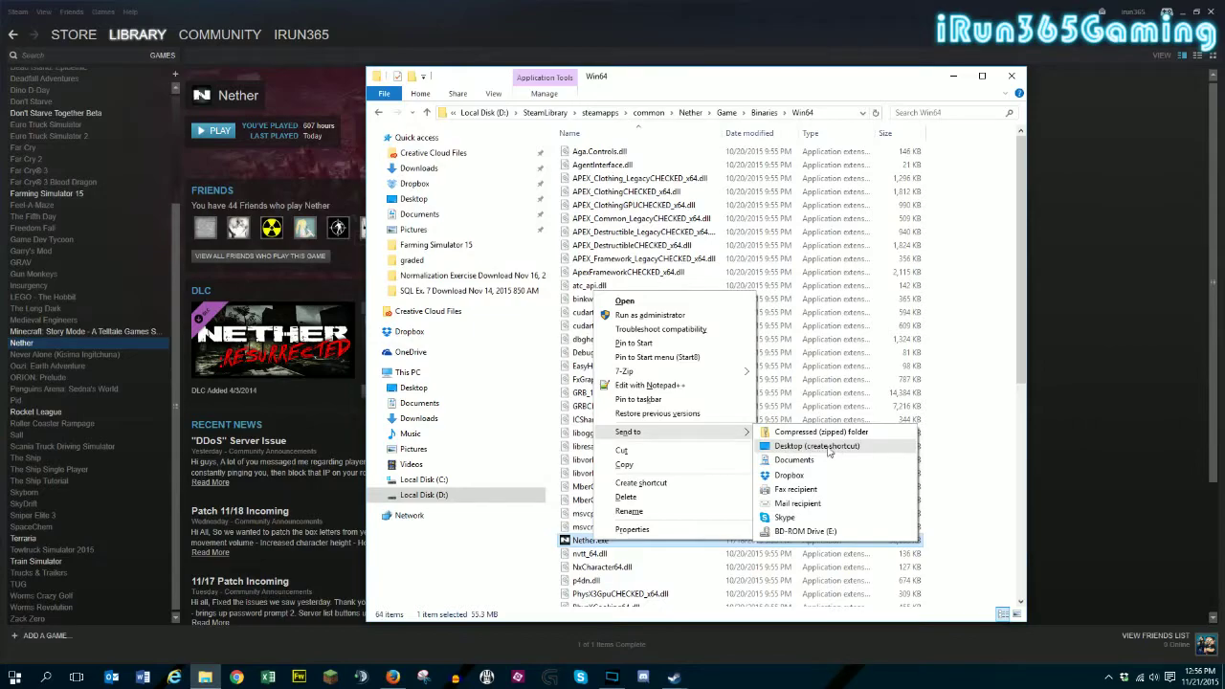
left_click(1085, 443)
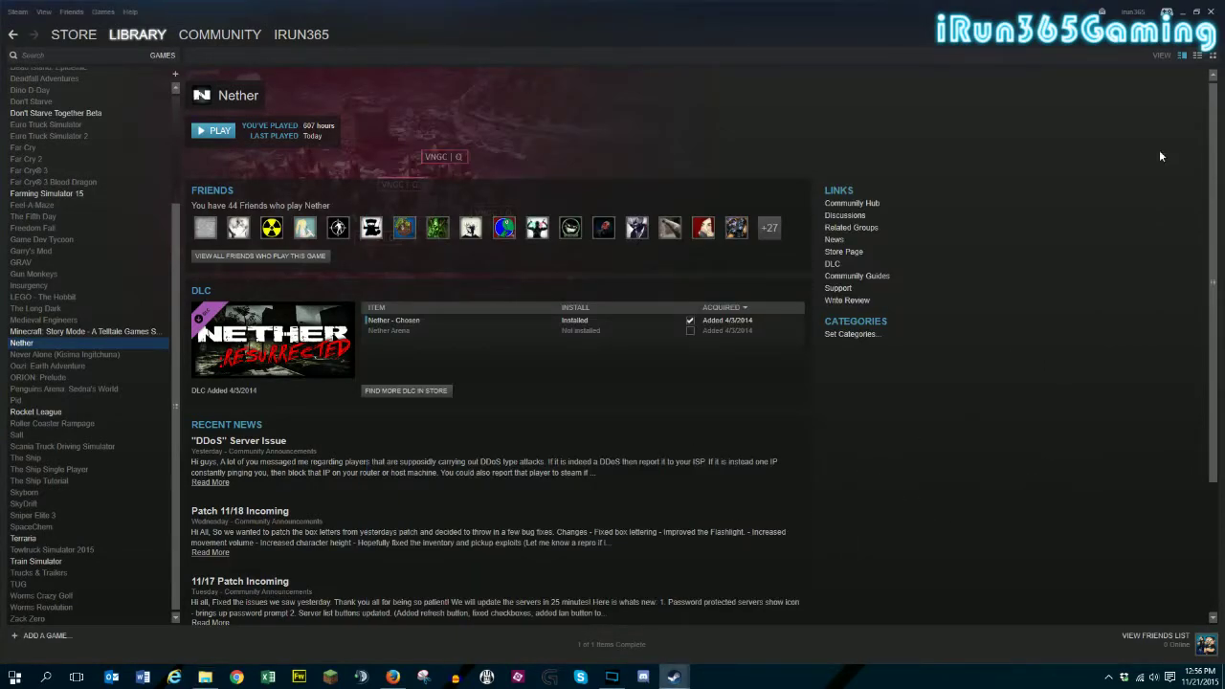
Minimize Steam, close File Explorer, and dismiss the Nether properties dialog.
left_click(1213, 14)
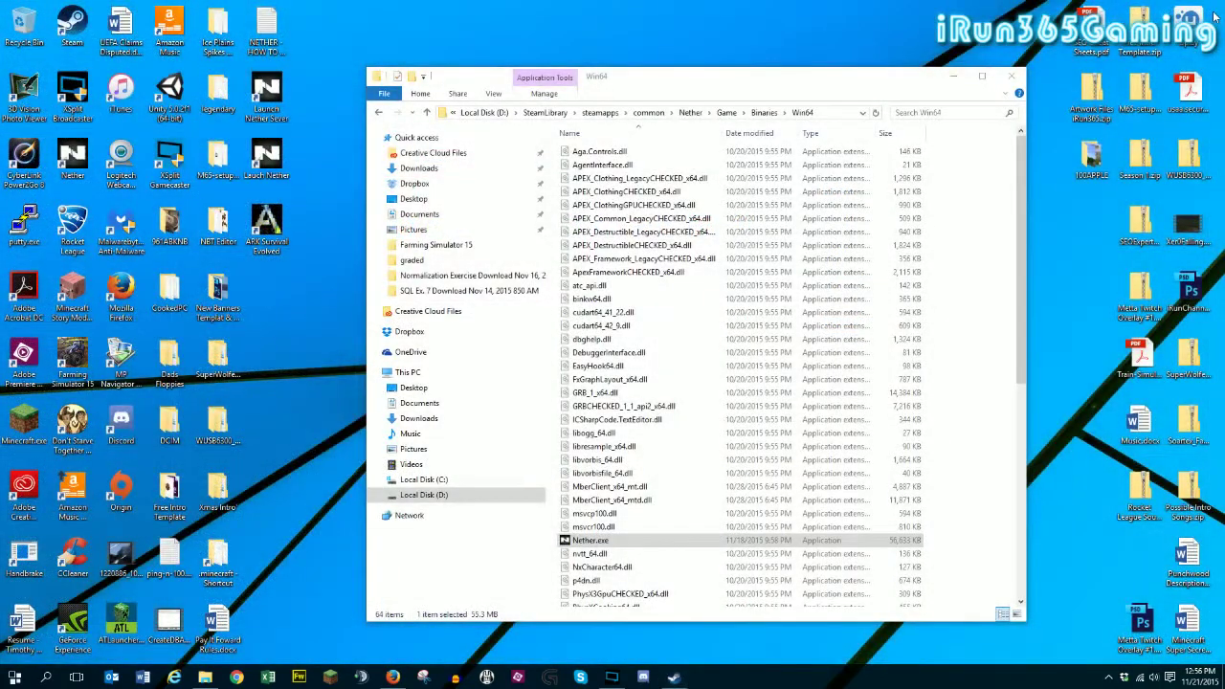
left_click(1011, 76)
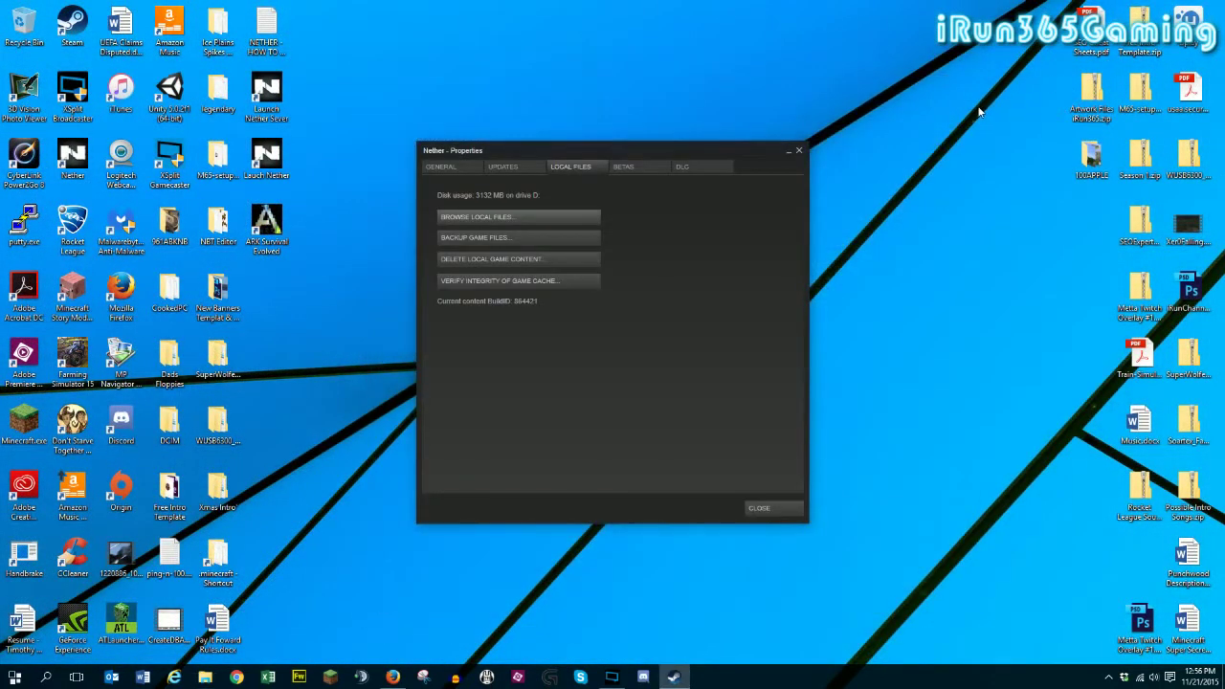
left_click(768, 509)
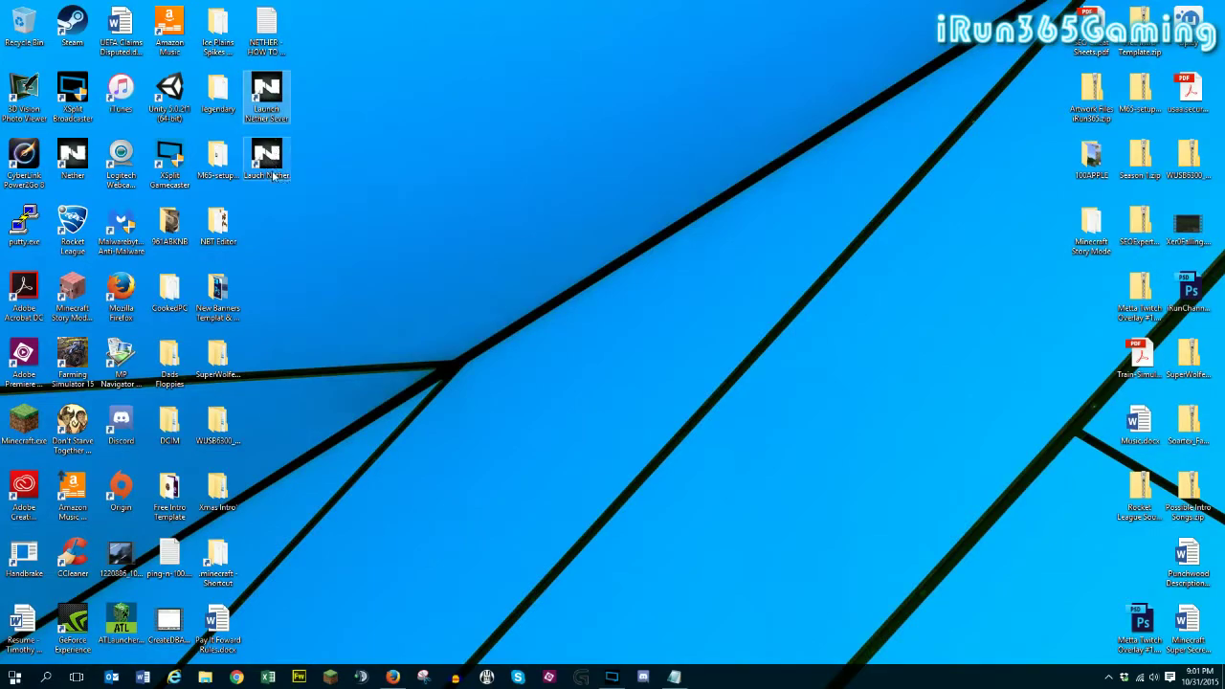
Open the Nether desktop shortcut's properties and check its Target ends with 127.0.0.1.
right_click(271, 165)
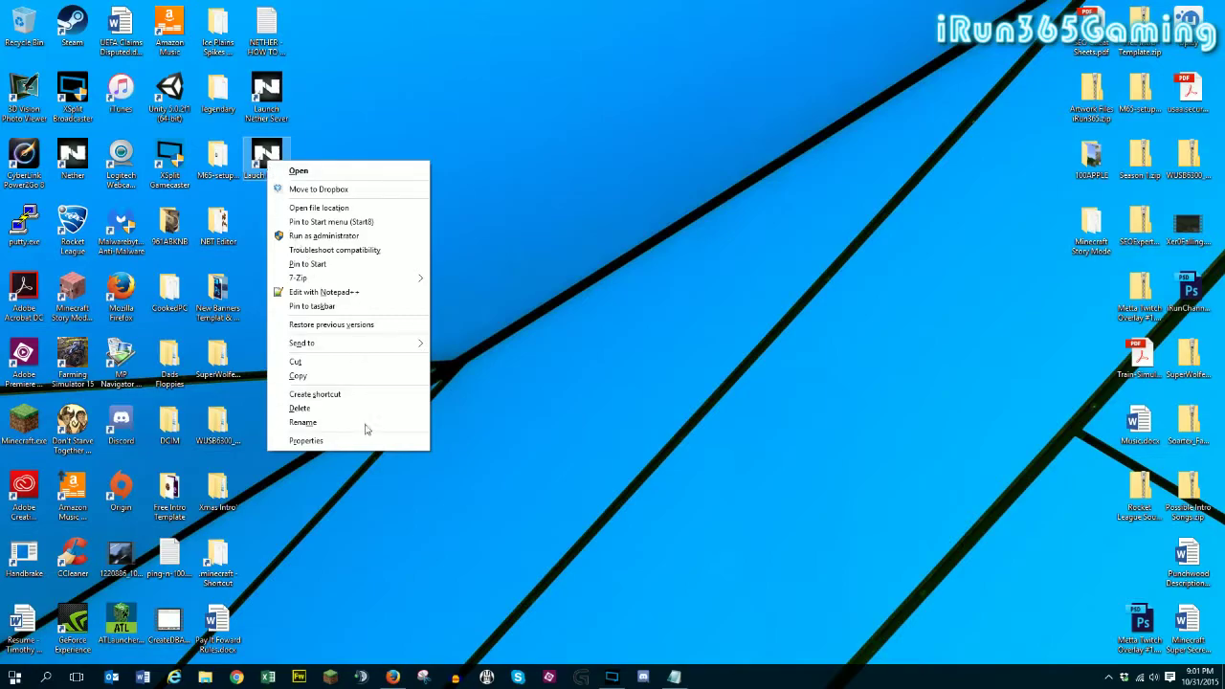
left_click(317, 442)
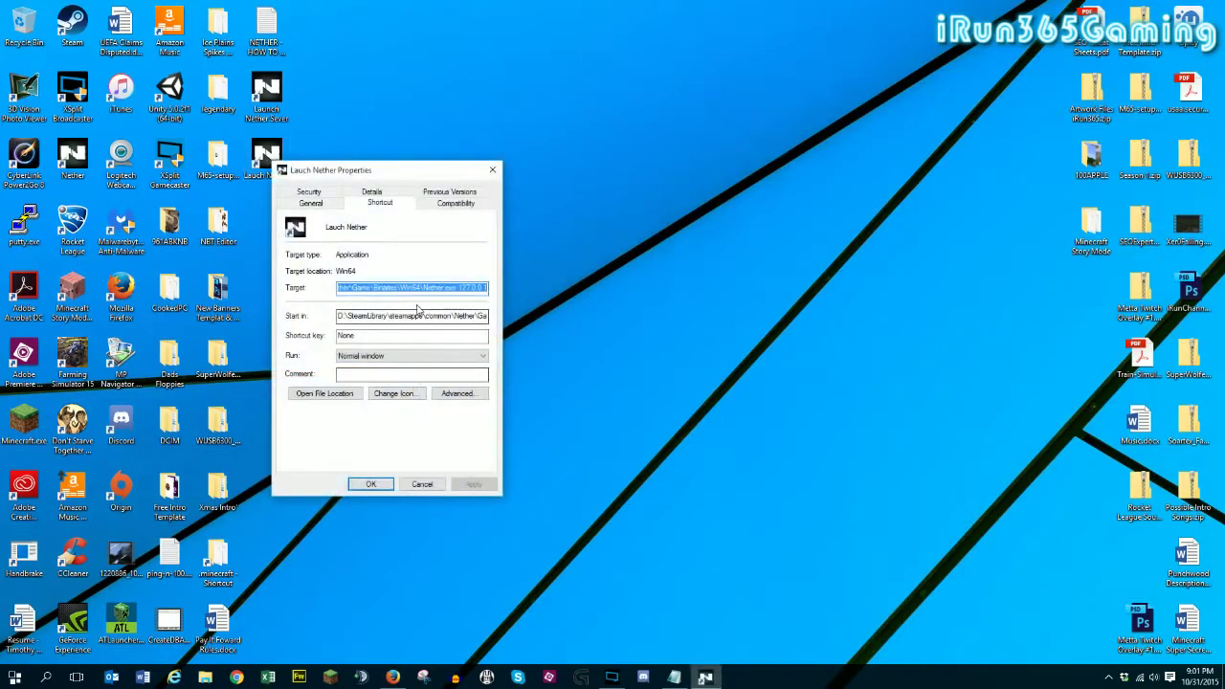
left_click(374, 287)
left_click(456, 288)
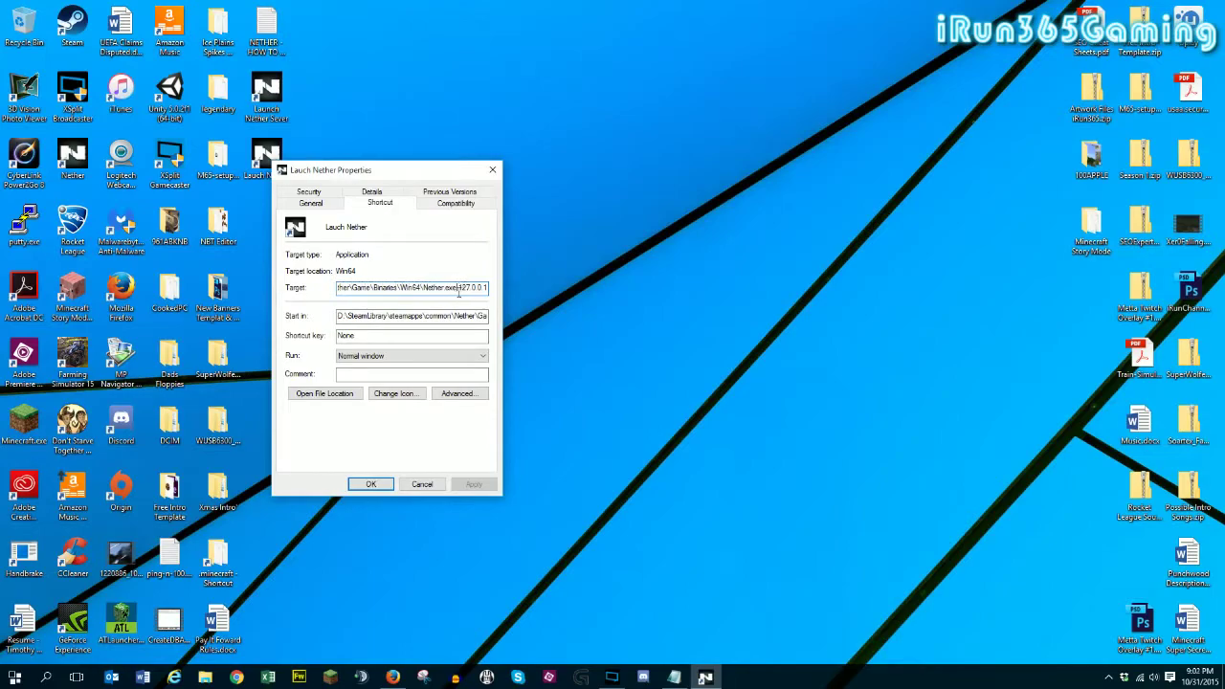
left_click_drag(422, 287, 572, 291)
left_click(473, 287)
Close the shortcut properties unchanged and start the Nether server launcher.
double_click(473, 287)
left_click(422, 485)
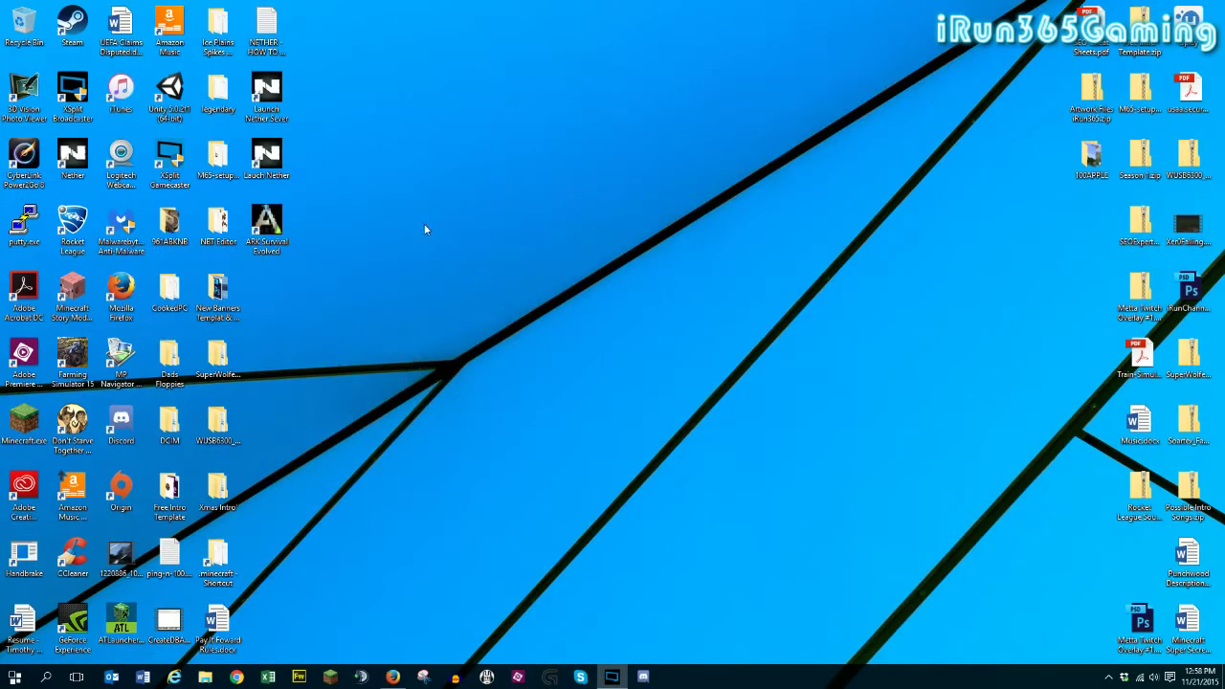
double_click(268, 93)
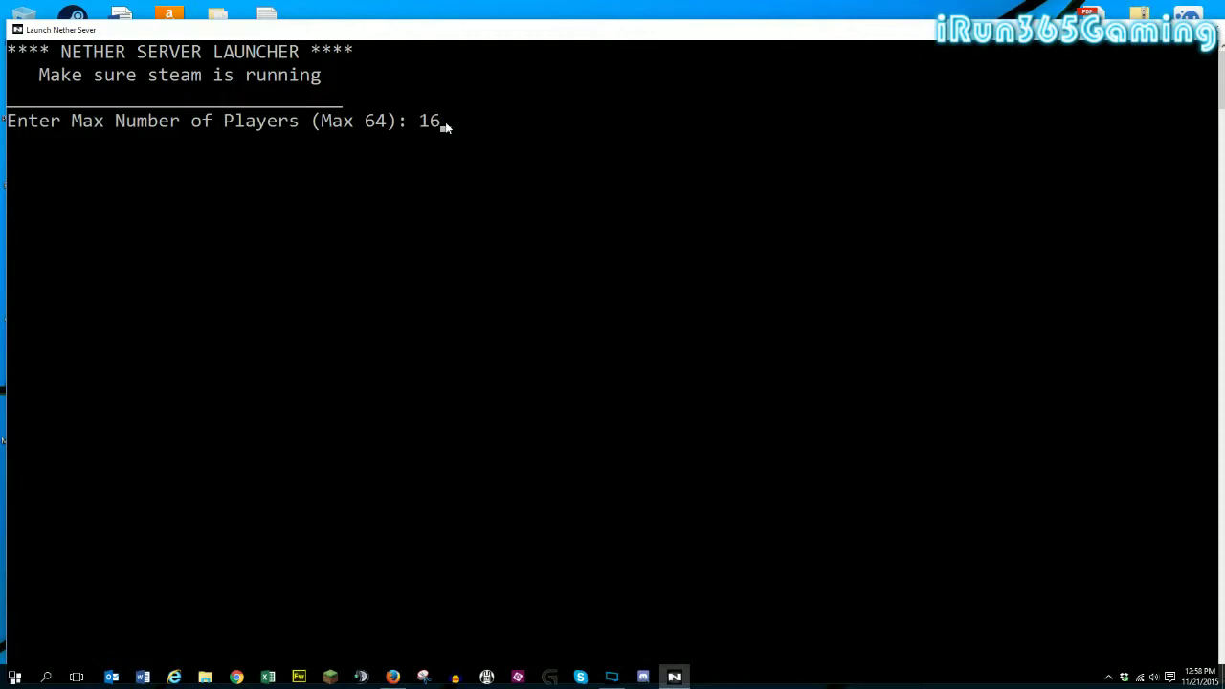
Enter 16 max players and a YouTube iRun365 channel server name.
key("Return")
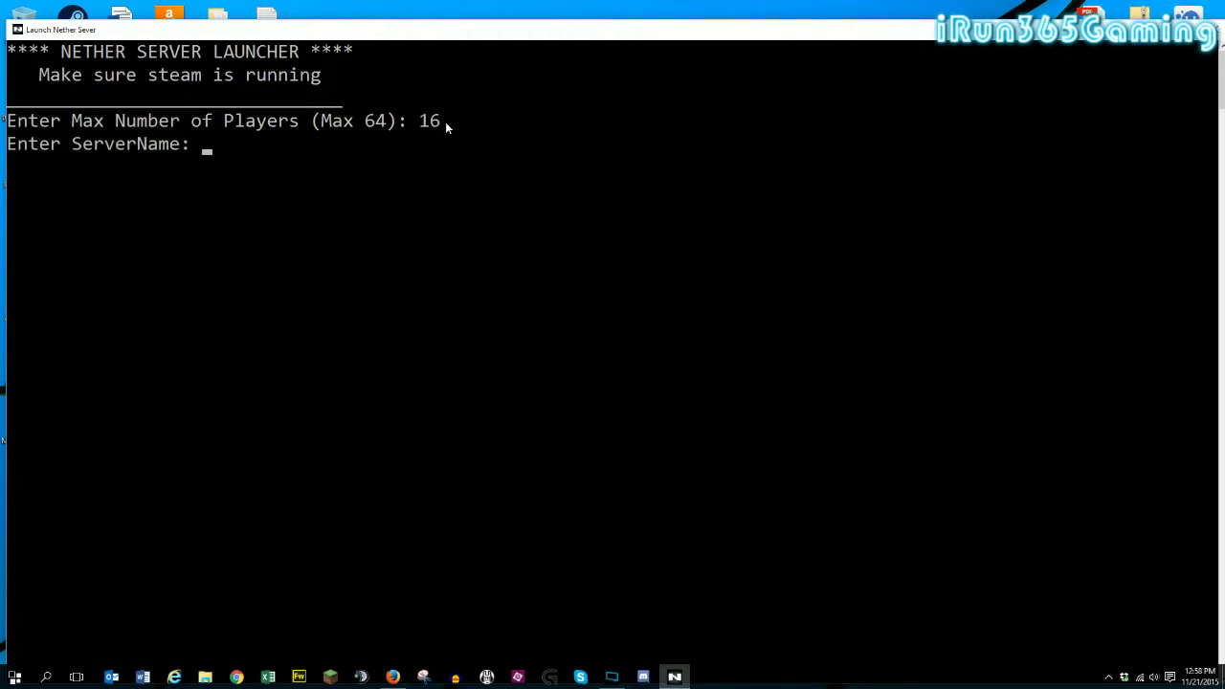
type("YOu")
key("BackSpace")
key("BackSpace")
type("ot")
key("BackSpace")
type("Tube.com")
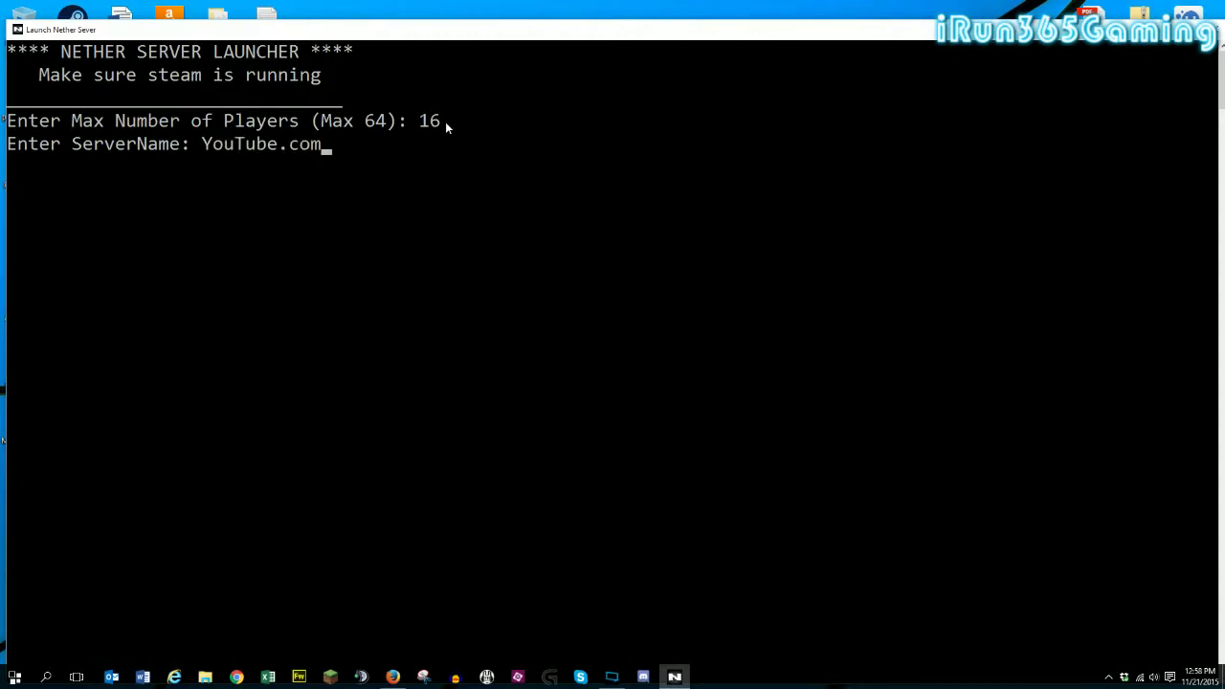
type("/iRun365Gaming")
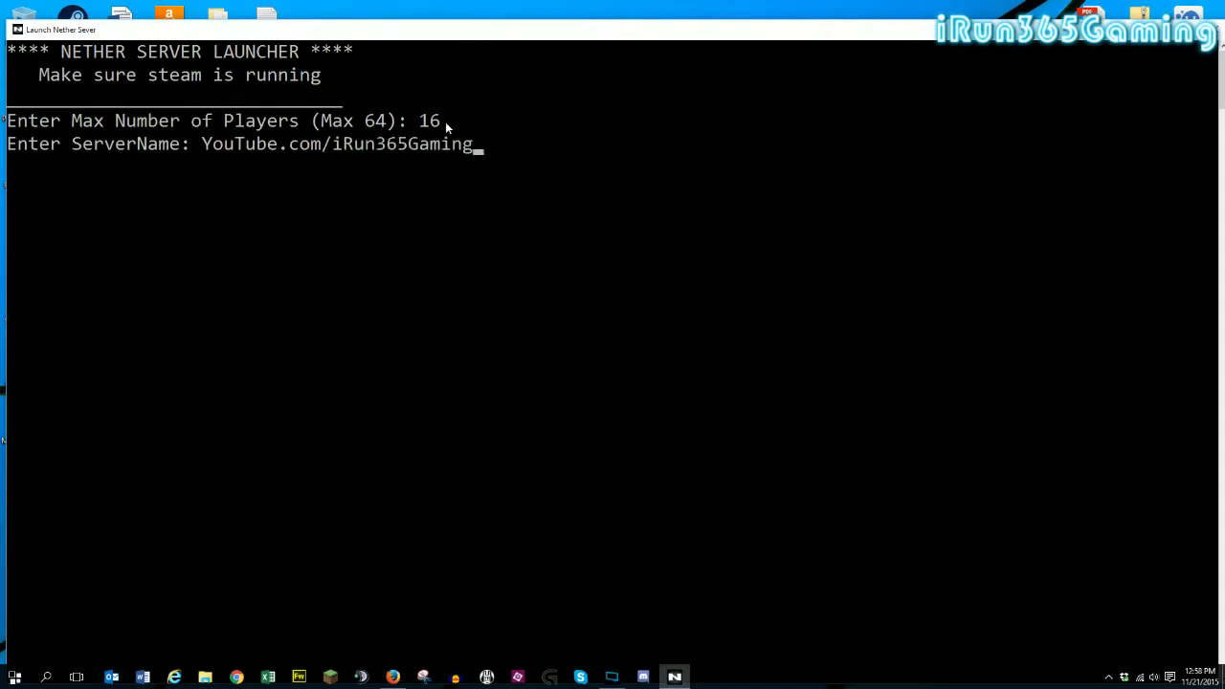
key("Return")
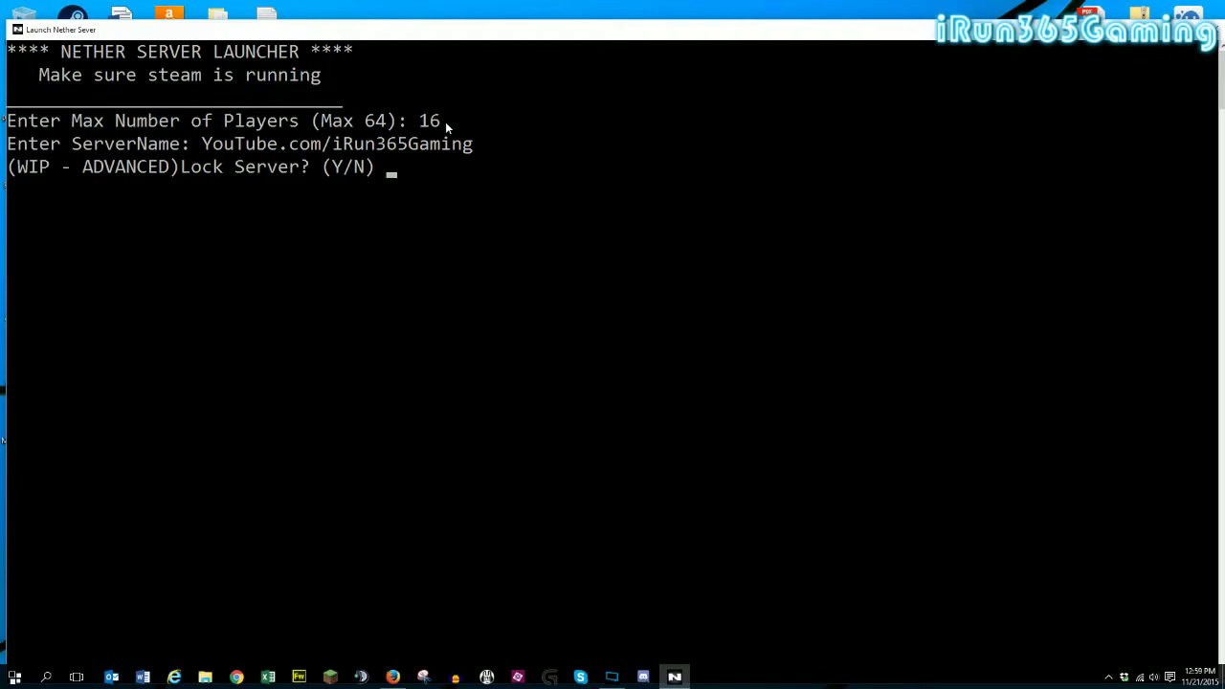
Lock the server with y and enter the server password.
type("y")
key("Return")
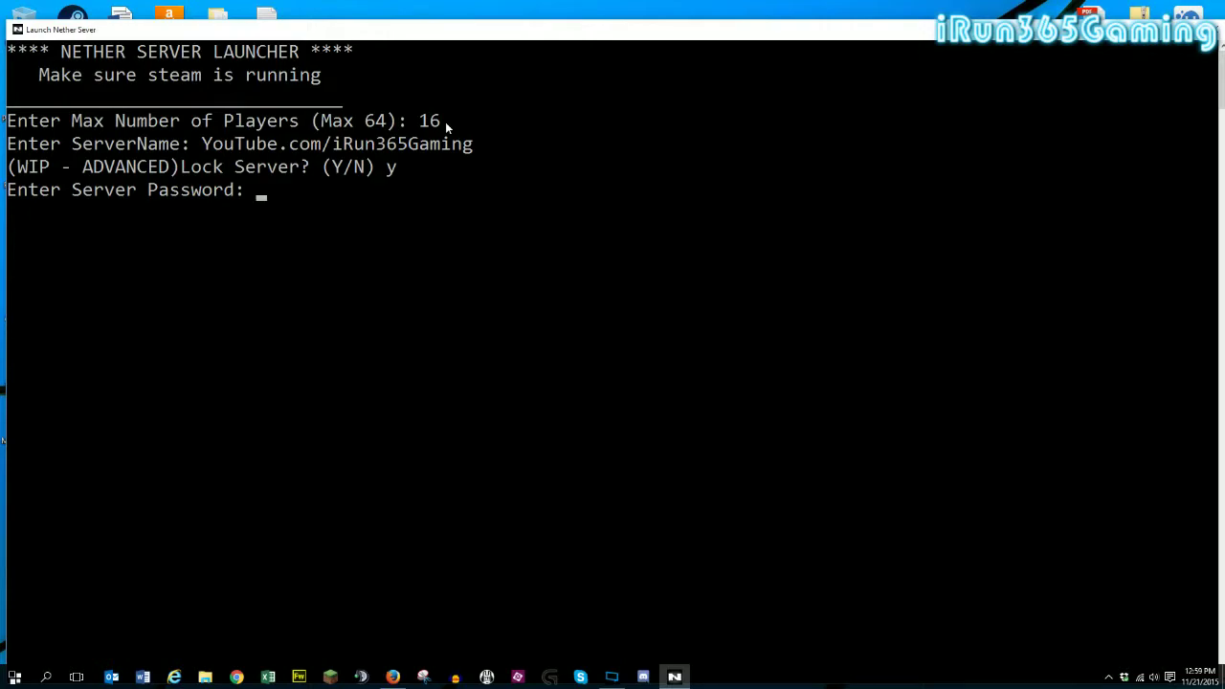
type("NETHER")
key("Return")
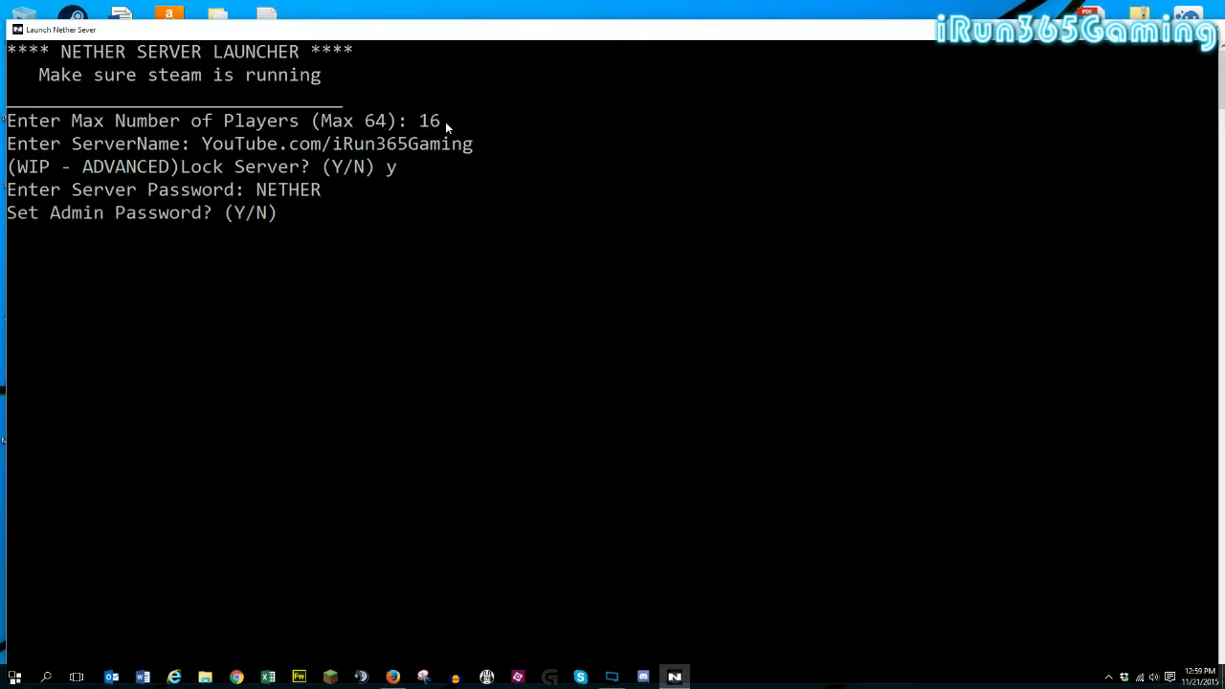
Set an admin password and answer y for a dedicated server.
type("y")
key("Return")
type("netheradmin")
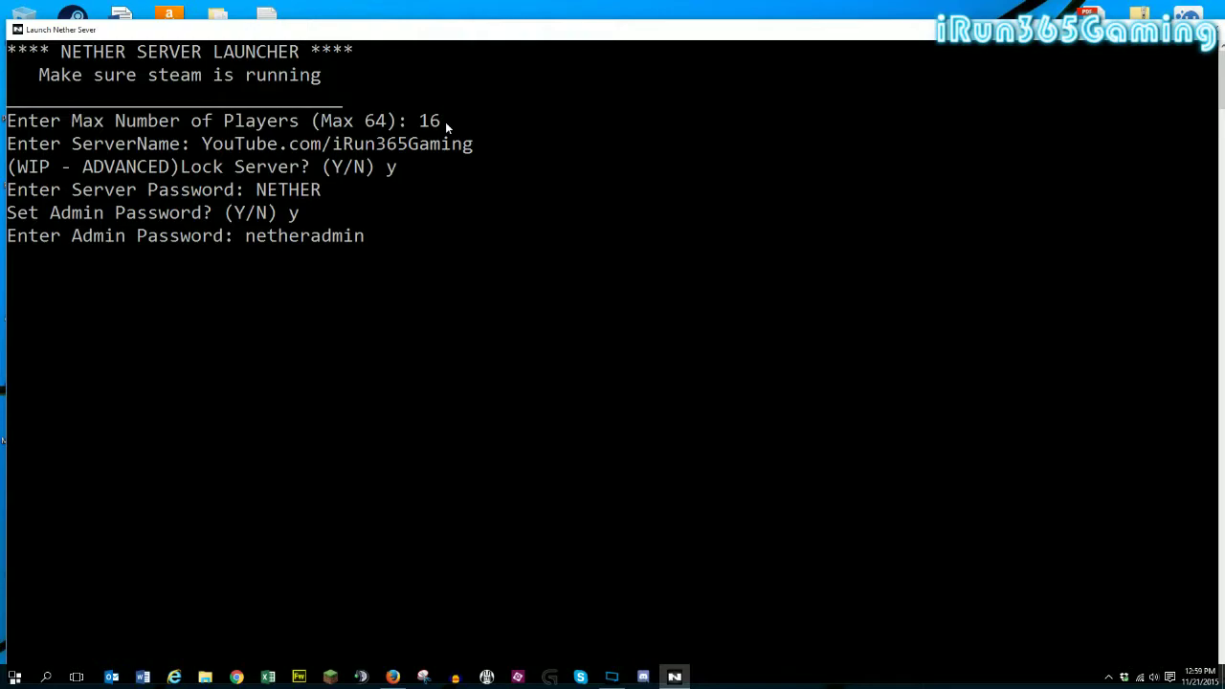
key("Return")
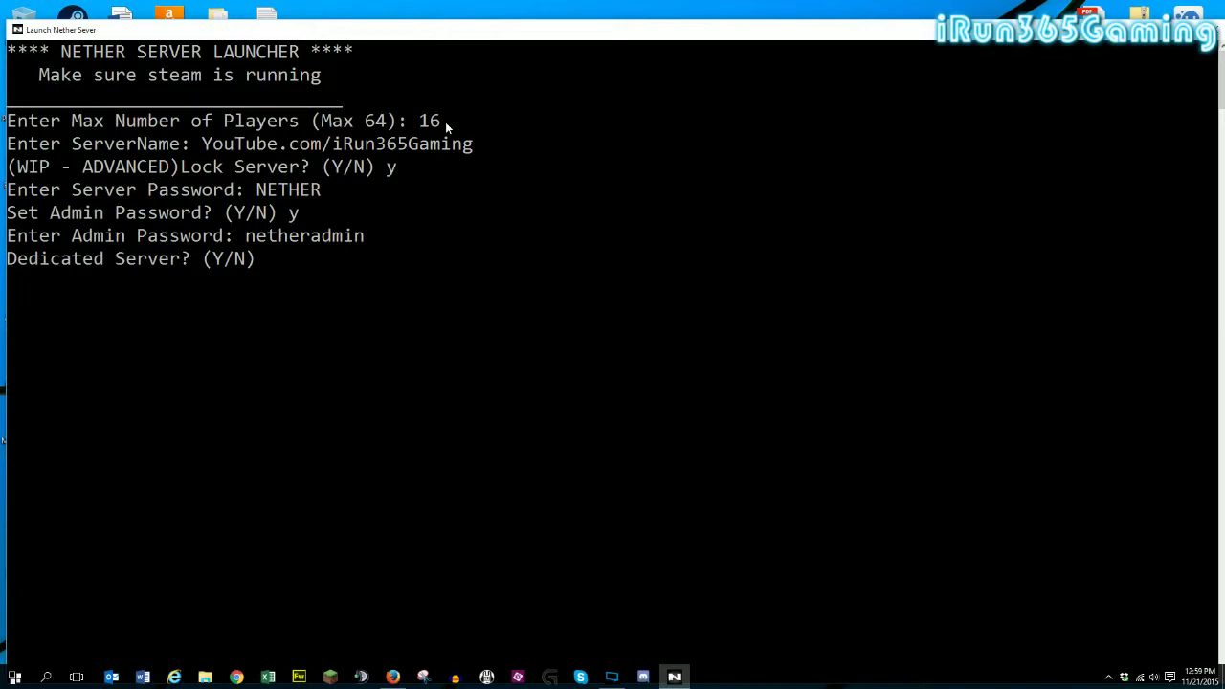
type("y")
Close the console, relaunch the server launcher, and enter 16 max players.
left_click(1219, 35)
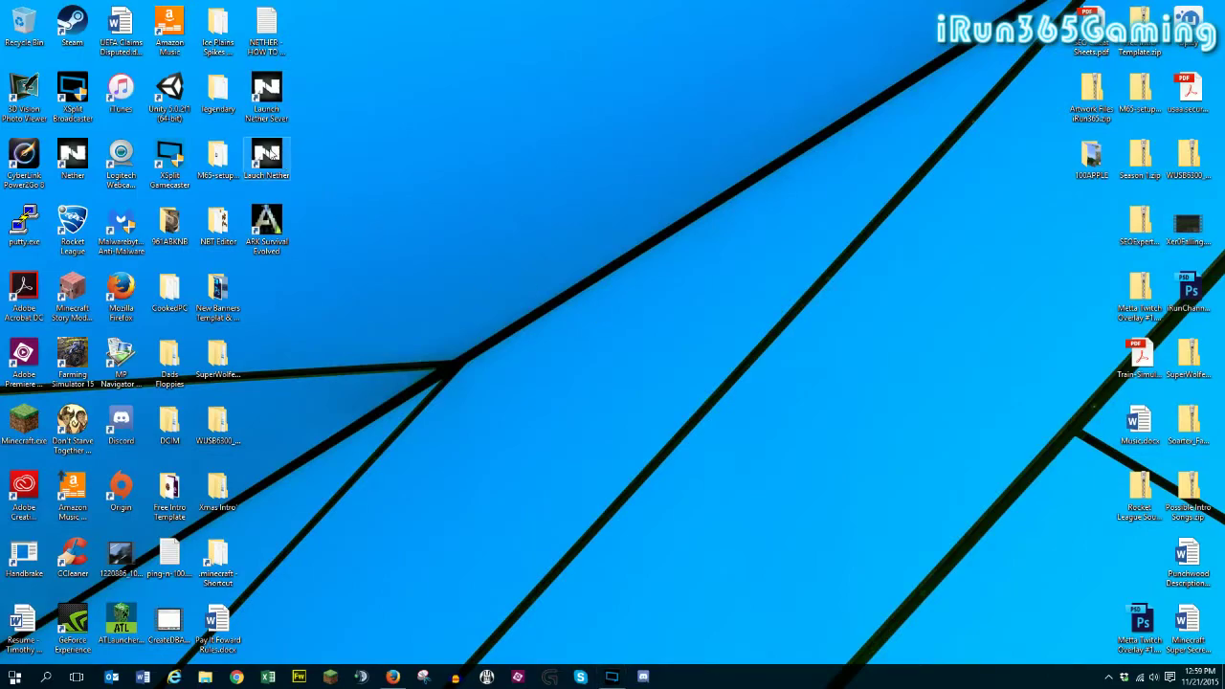
double_click(271, 105)
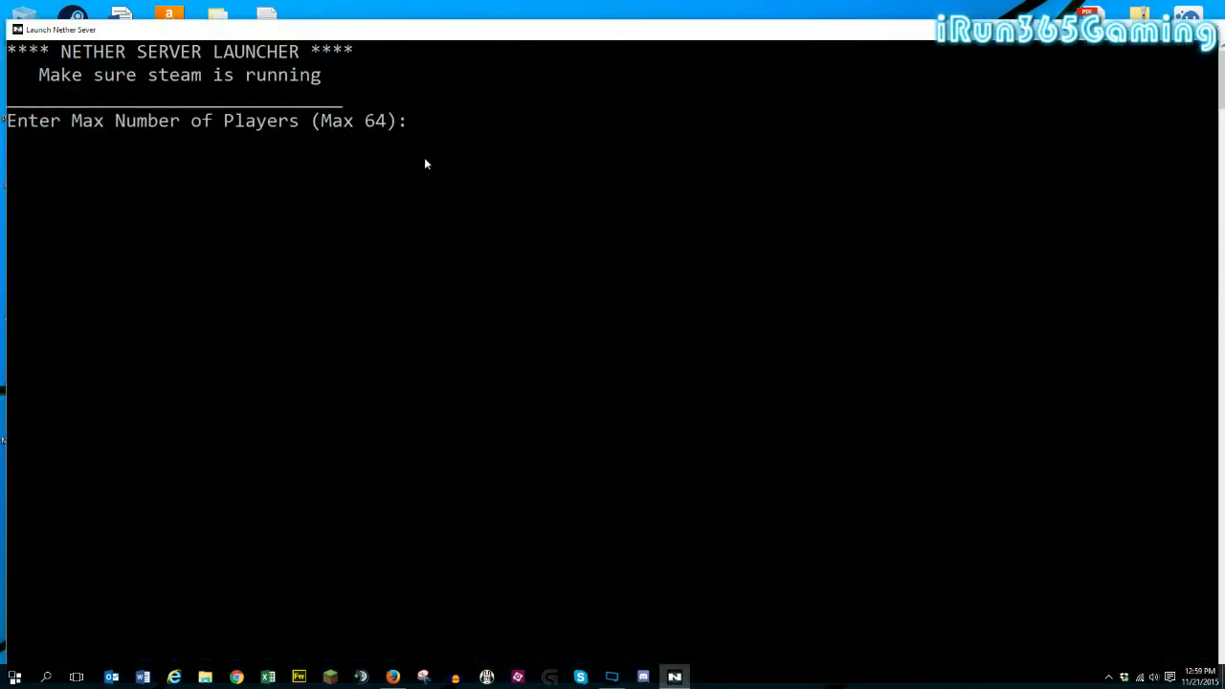
type("16")
key("Return")
Name the server YouTube.com/iRun365Gaming.
type("Yout")
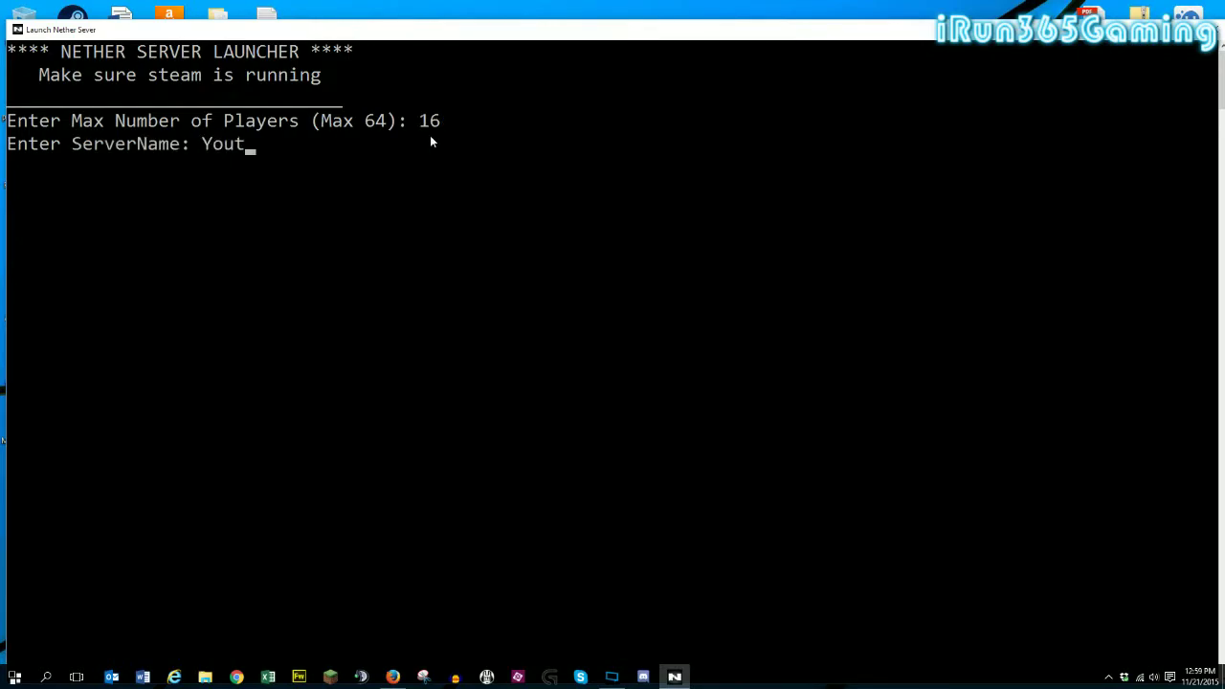
key("BackSpace")
type("Tubl")
key("BackSpace")
type("e.com")
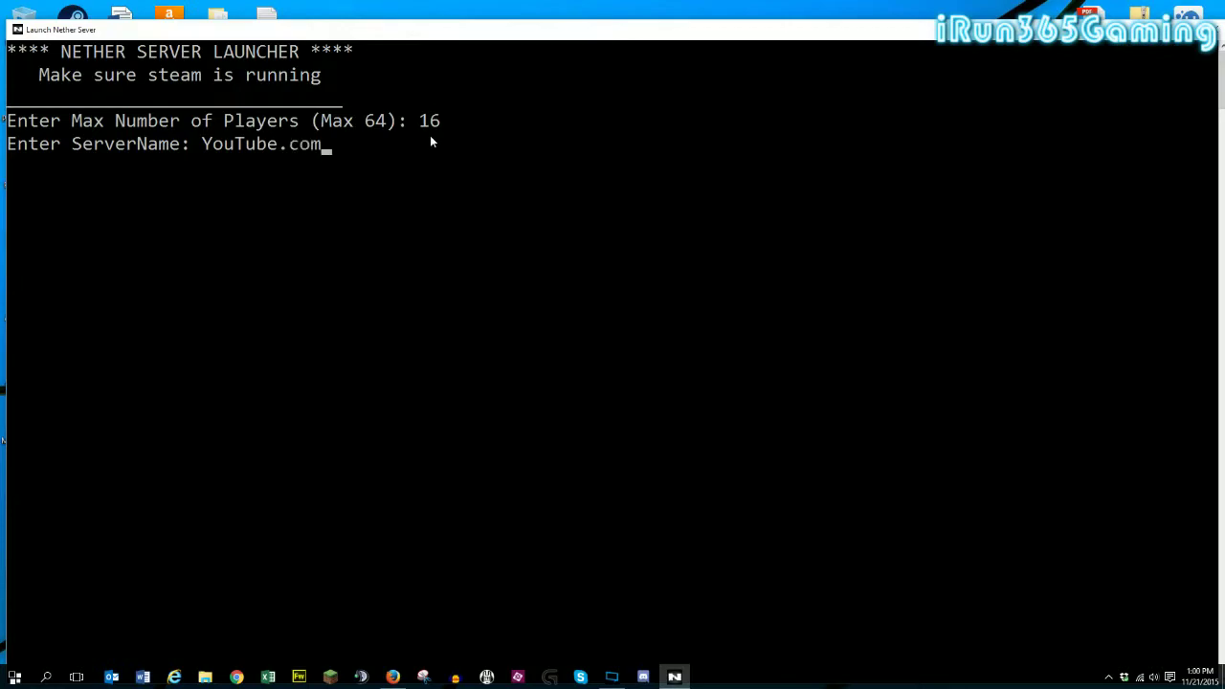
type("/iRun365Gaming")
key("Return")
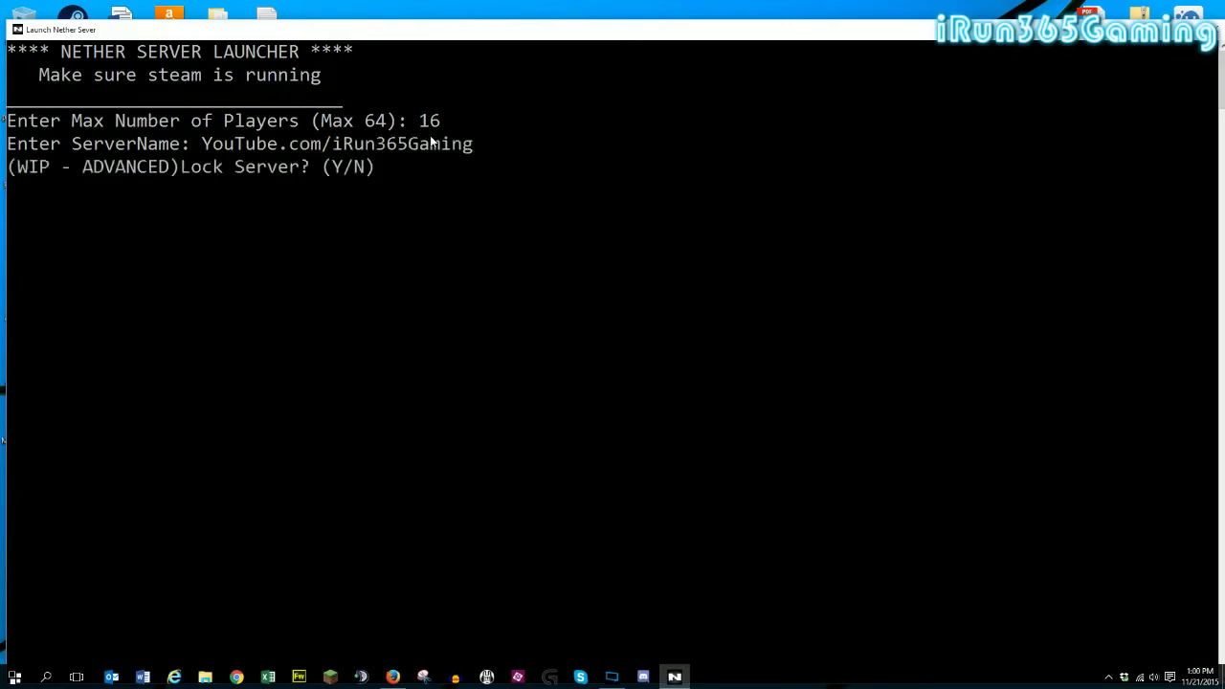
Leave the server unlocked, set the admin password, and confirm dedicated mode.
type("n")
key("Return")
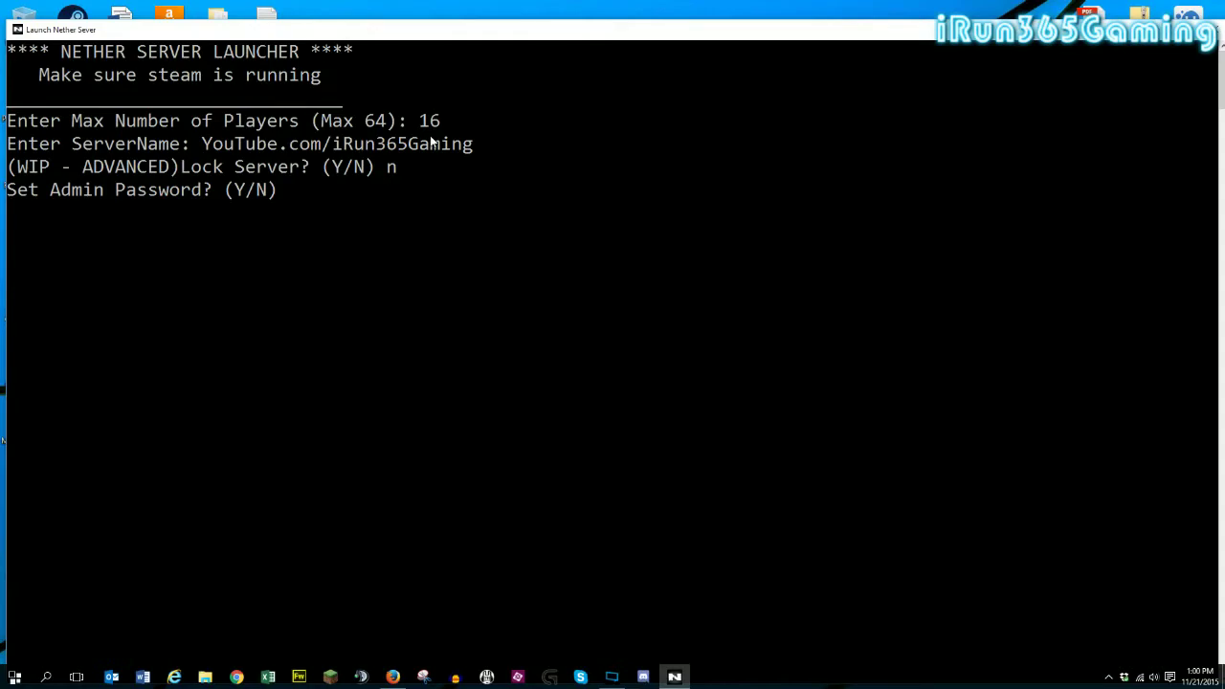
type("y")
key("Return")
type("netheradmin")
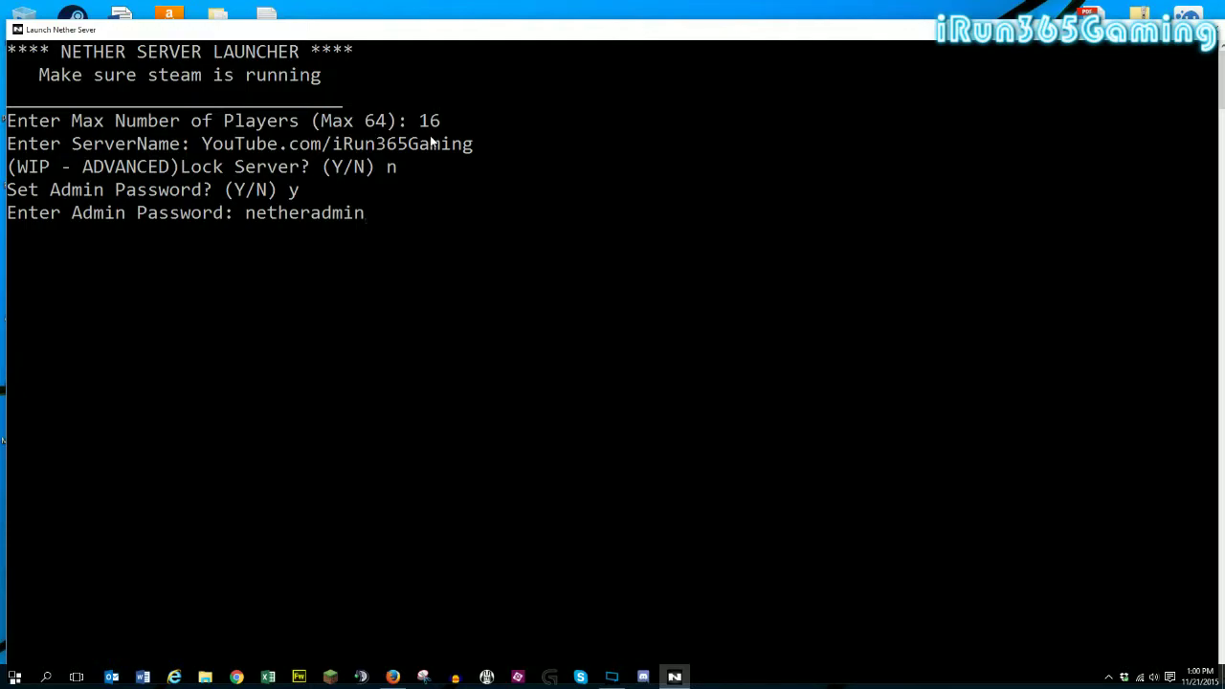
key("Return")
type("y")
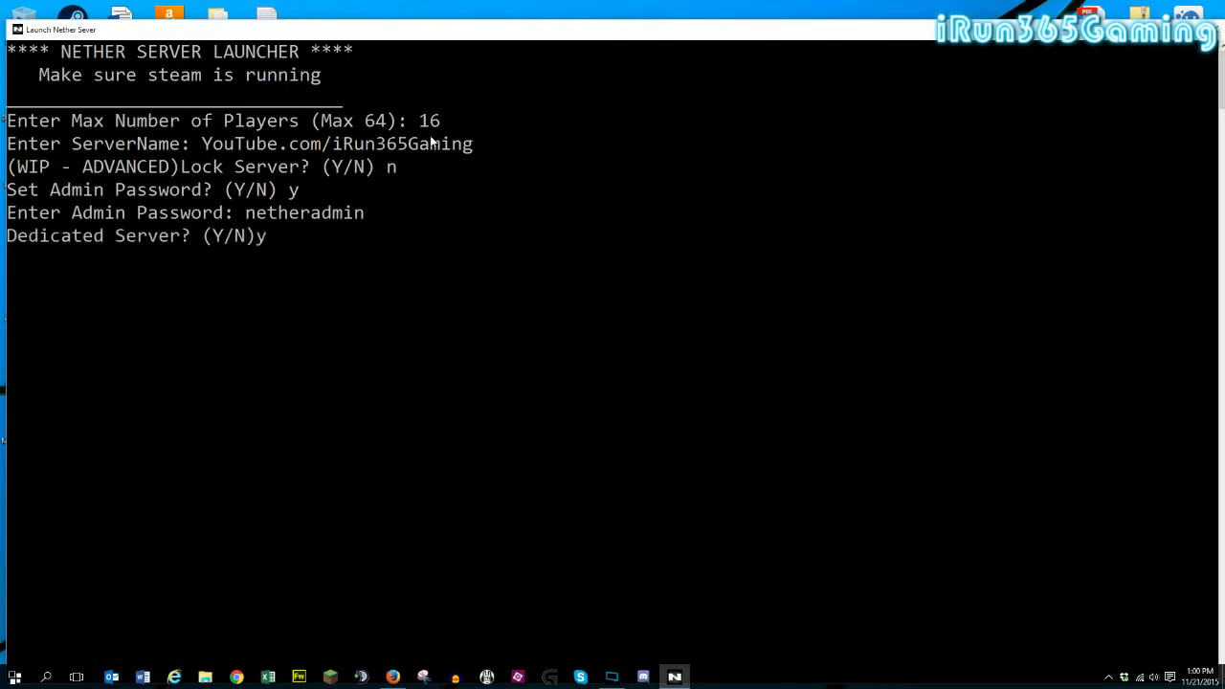
key("Return")
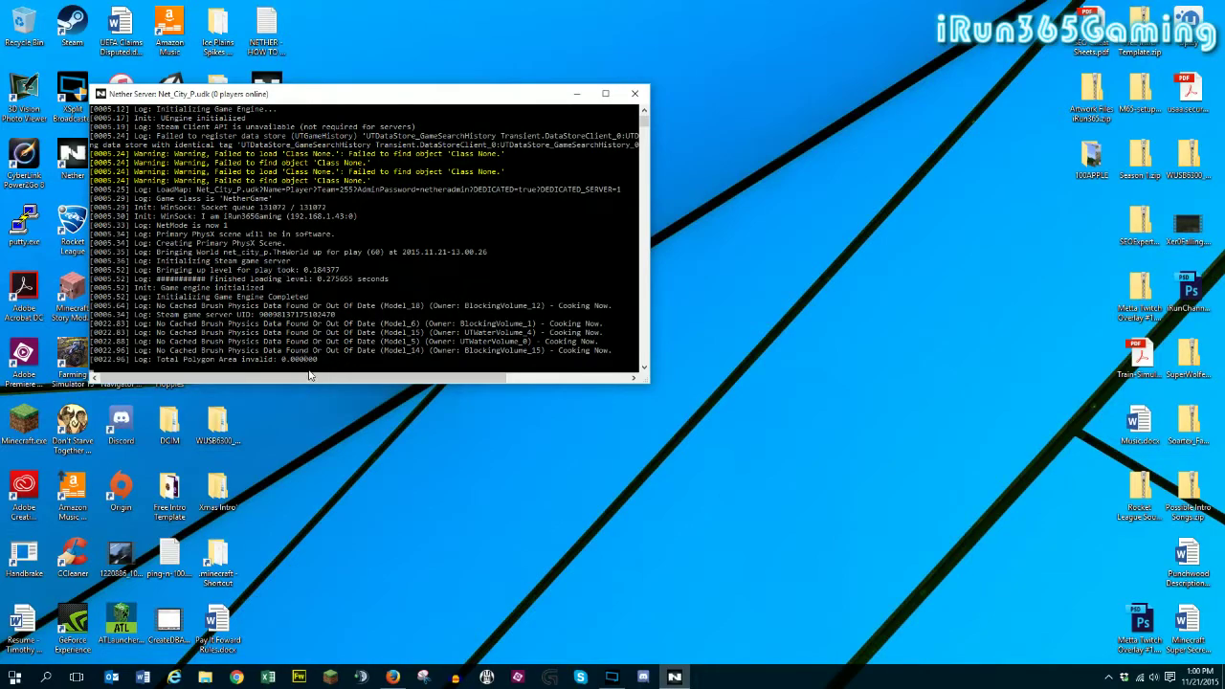
Move the server console aside and launch Nether from its desktop shortcut.
left_click_drag(347, 99, 598, 69)
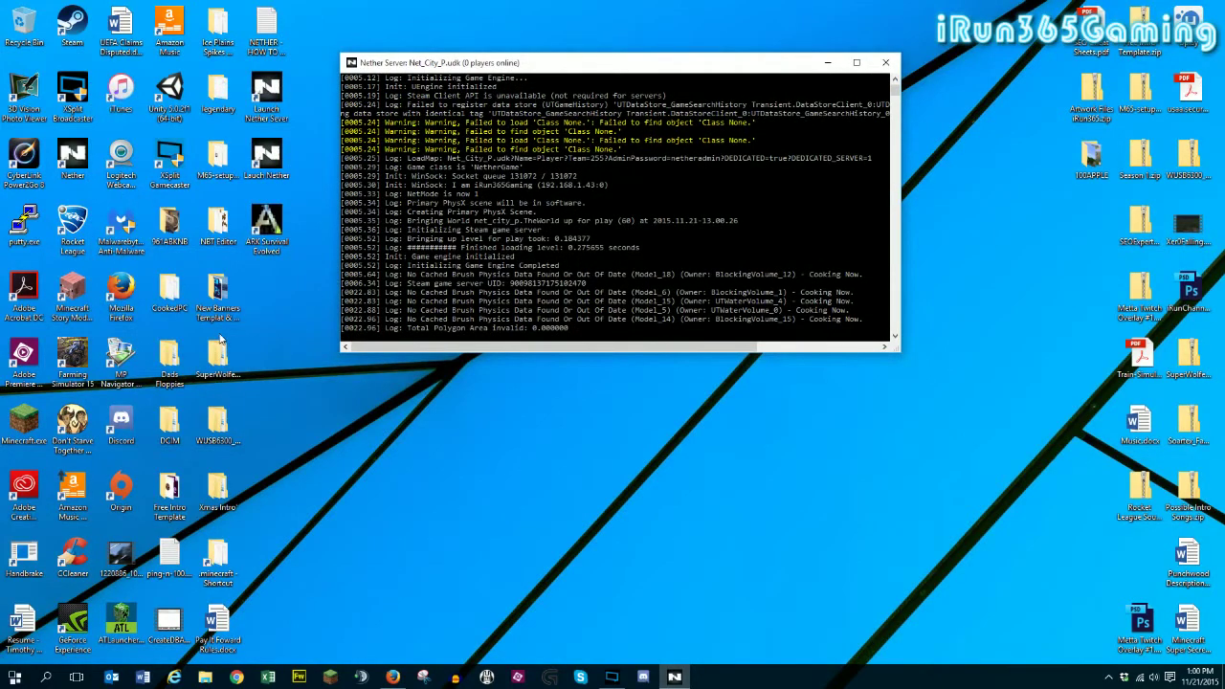
double_click(72, 163)
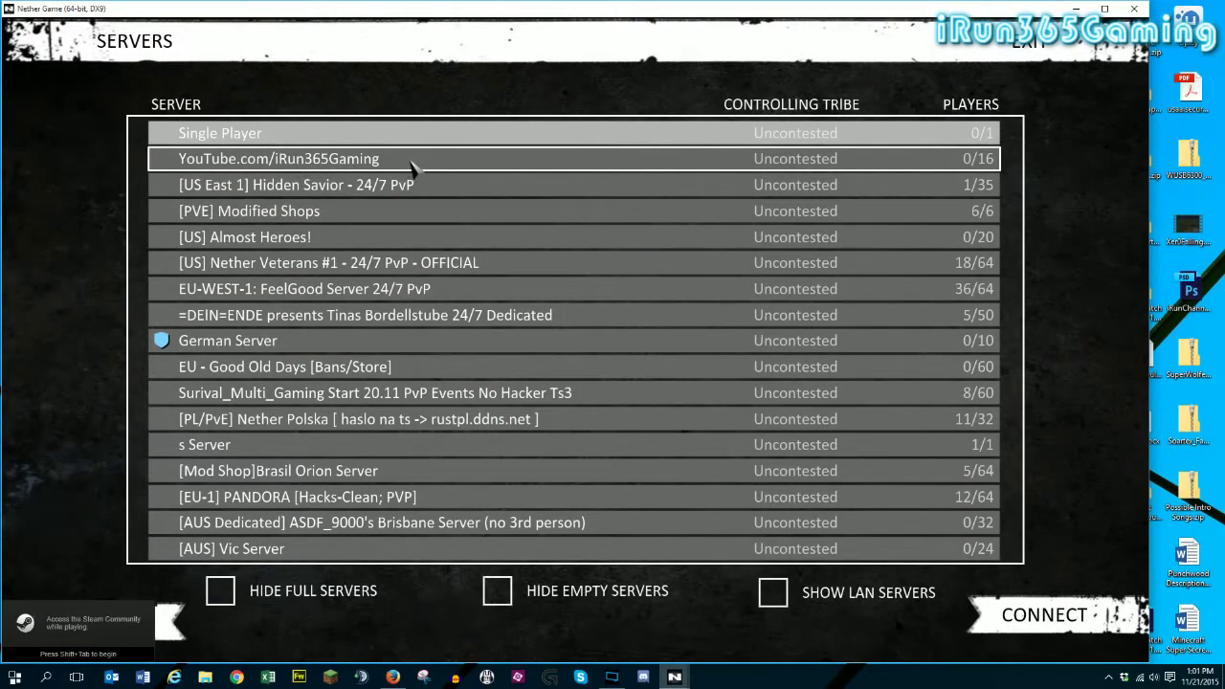
Find the new 0/16 server in the Servers list, compare with German Server, then exit Nether.
left_click(411, 164)
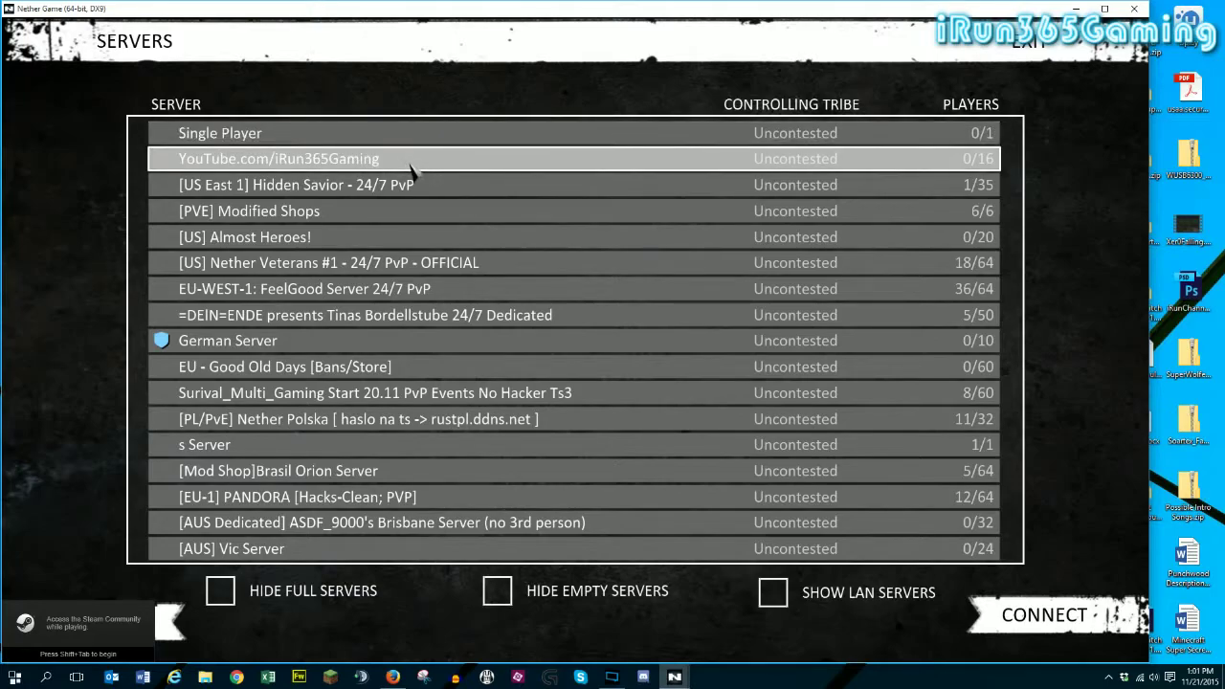
left_click(197, 344)
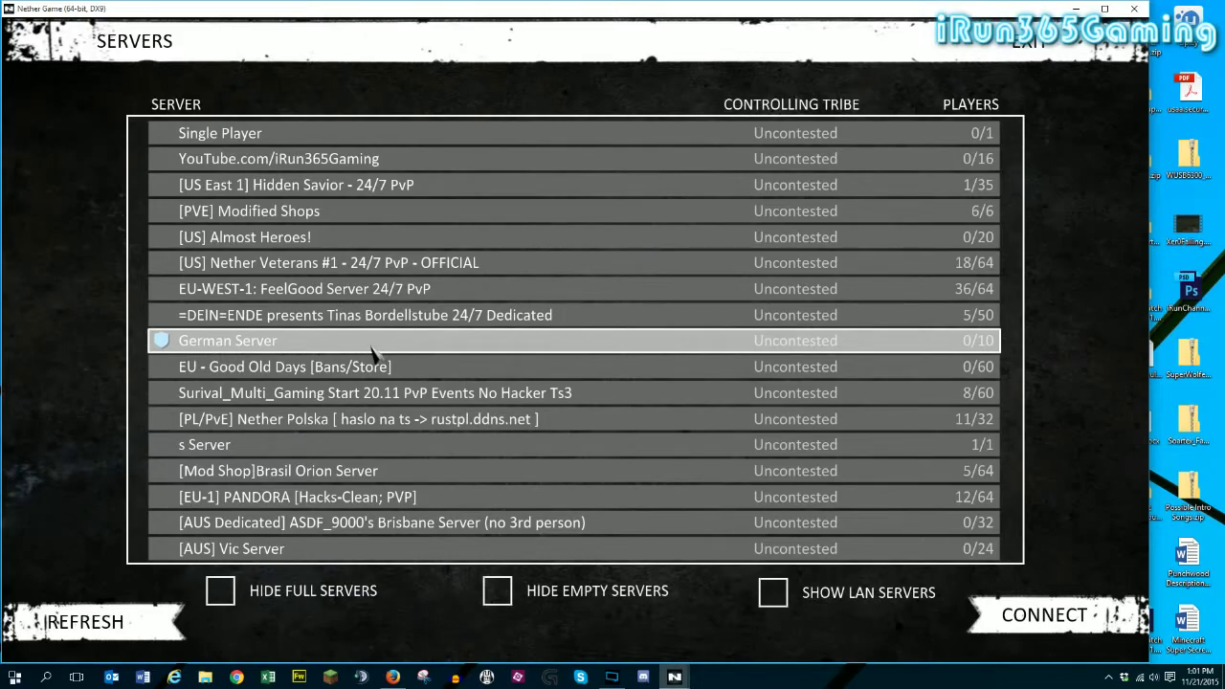
scroll(357, 384, "down", 1)
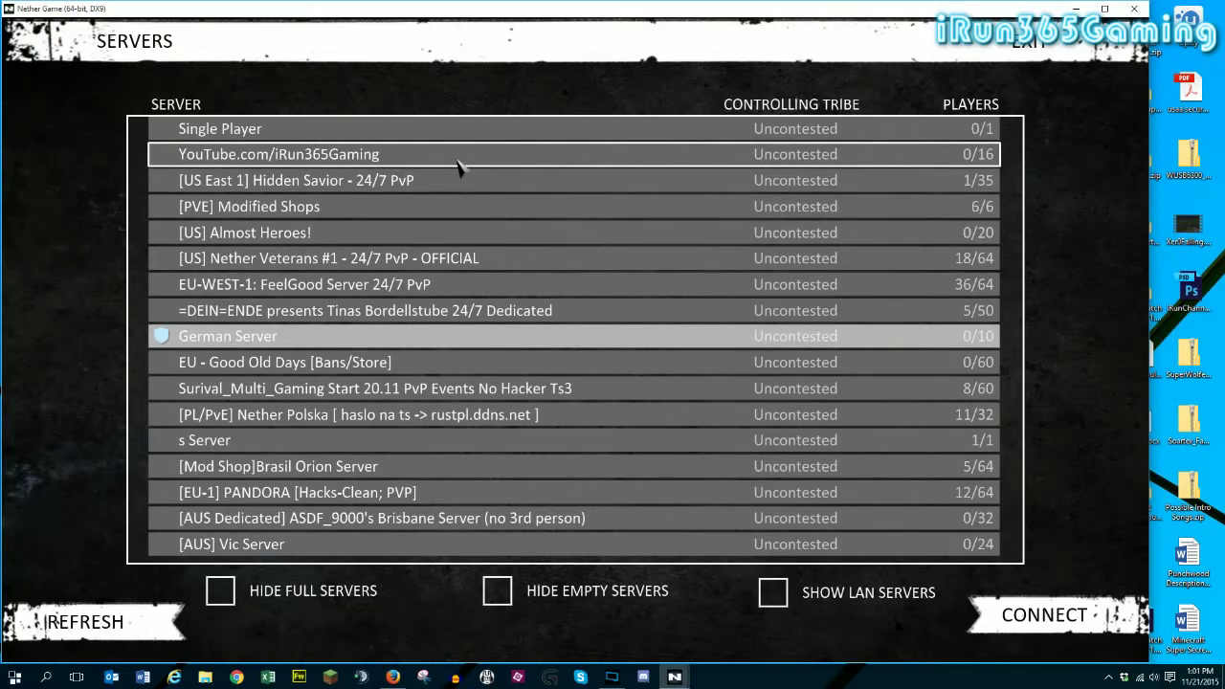
left_click(457, 159)
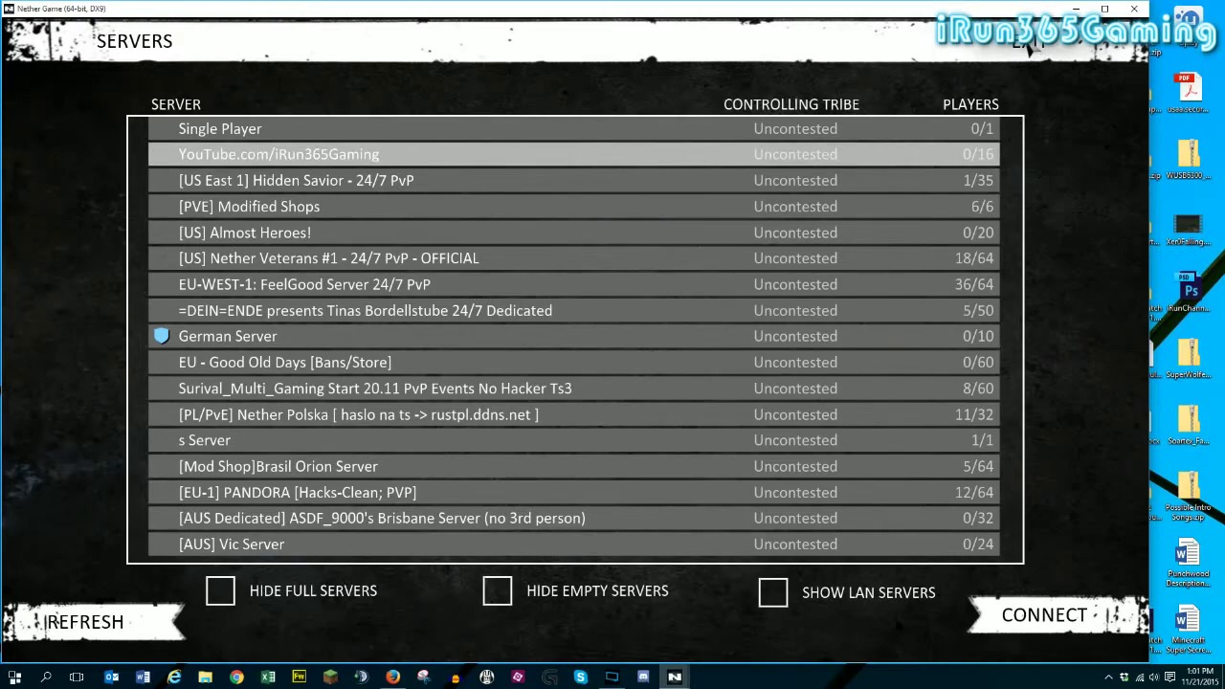
left_click(1028, 45)
left_click(524, 296)
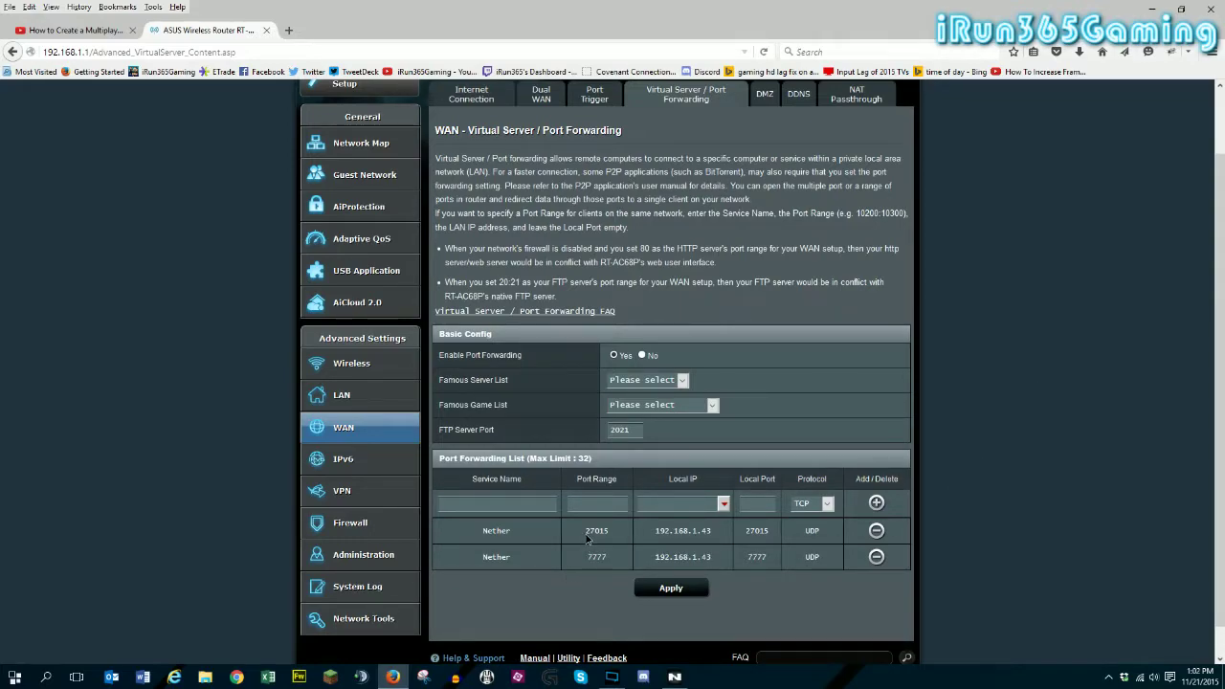
left_click_drag(584, 533, 609, 533)
left_click_drag(587, 558, 647, 565)
left_click(634, 562)
left_click_drag(804, 531, 825, 534)
left_click(812, 504)
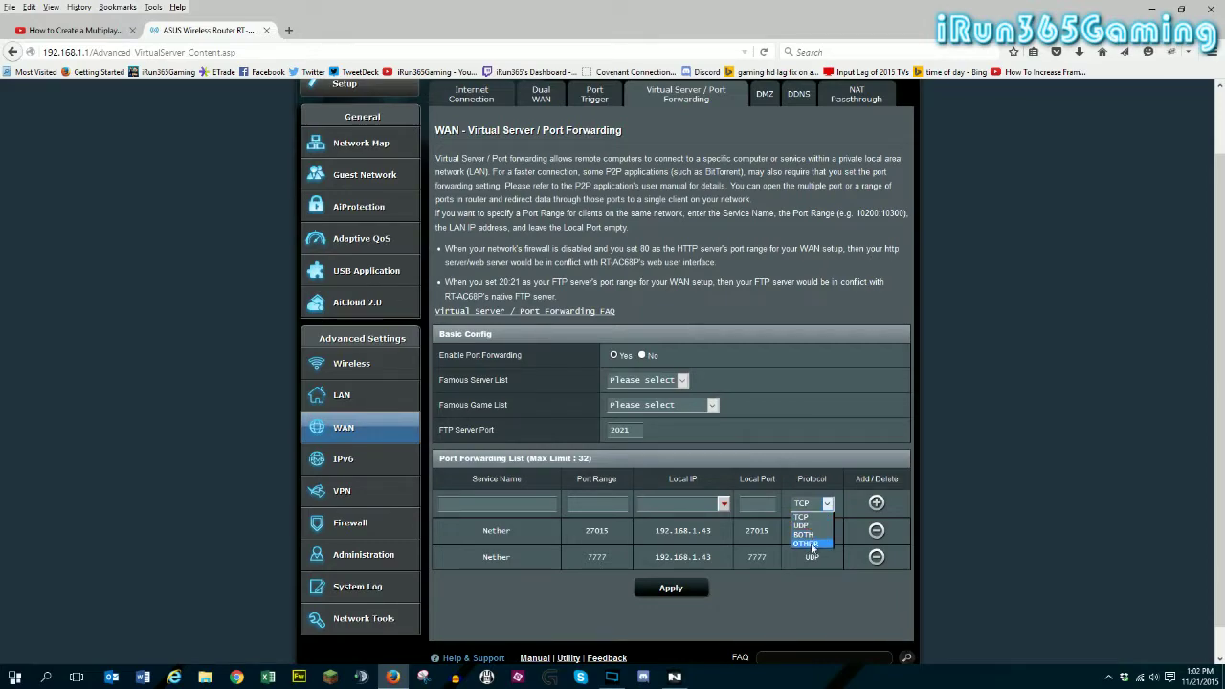
left_click(834, 590)
left_click_drag(655, 535, 715, 537)
left_click(715, 537)
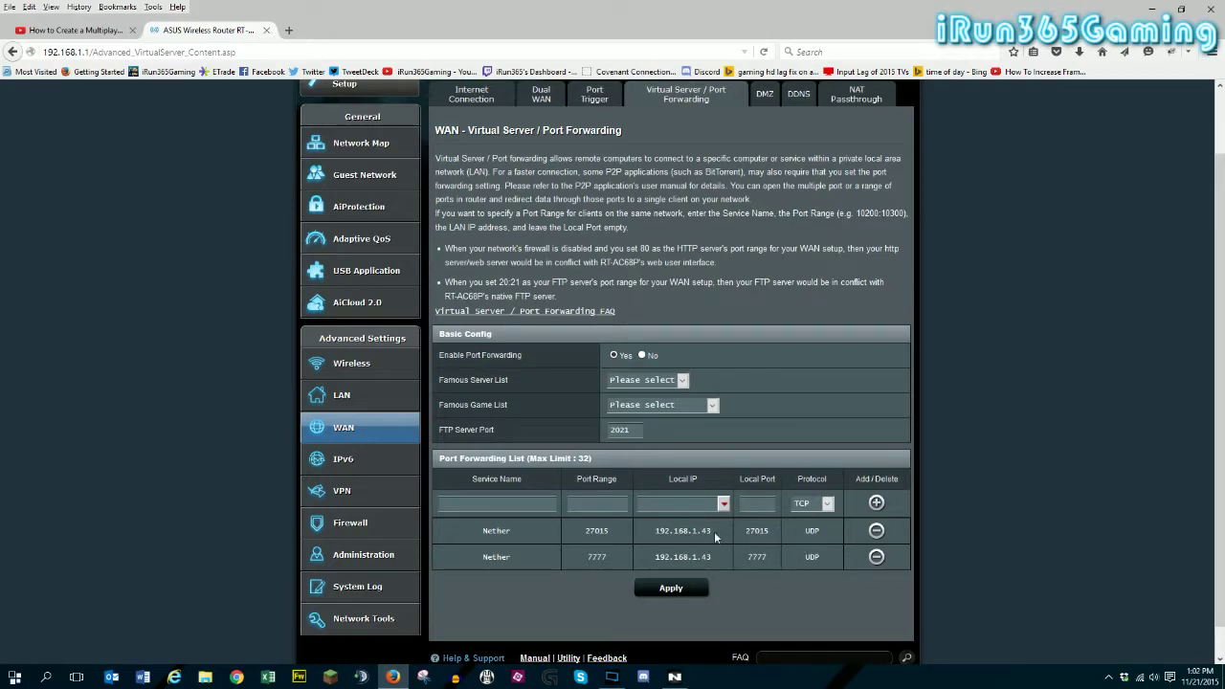
mouse_move(715, 537)
left_mouse_down()
mouse_move(644, 537)
mouse_move(710, 557)
left_mouse_up()
left_click(664, 555)
left_click(734, 560)
Check the DMZ exposed station IP 192.168.1.164, then return to Virtual Server / Port Forwarding.
left_click(764, 95)
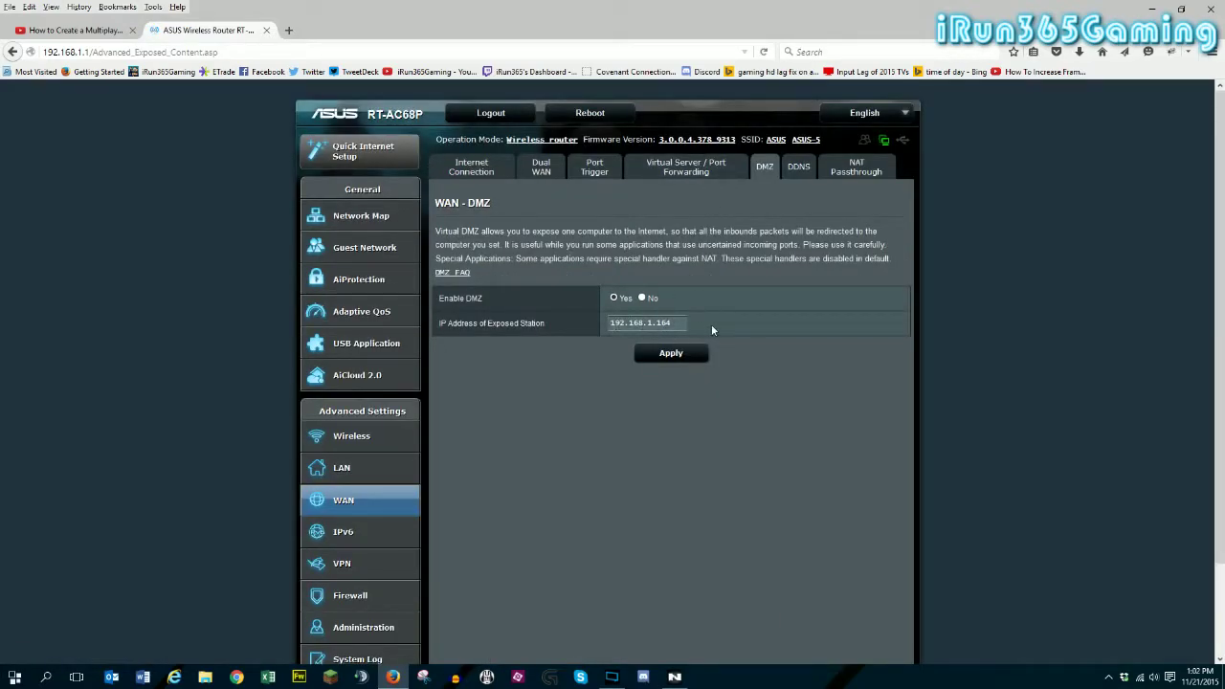
left_click_drag(678, 321, 597, 322)
left_click(788, 376)
left_click(687, 173)
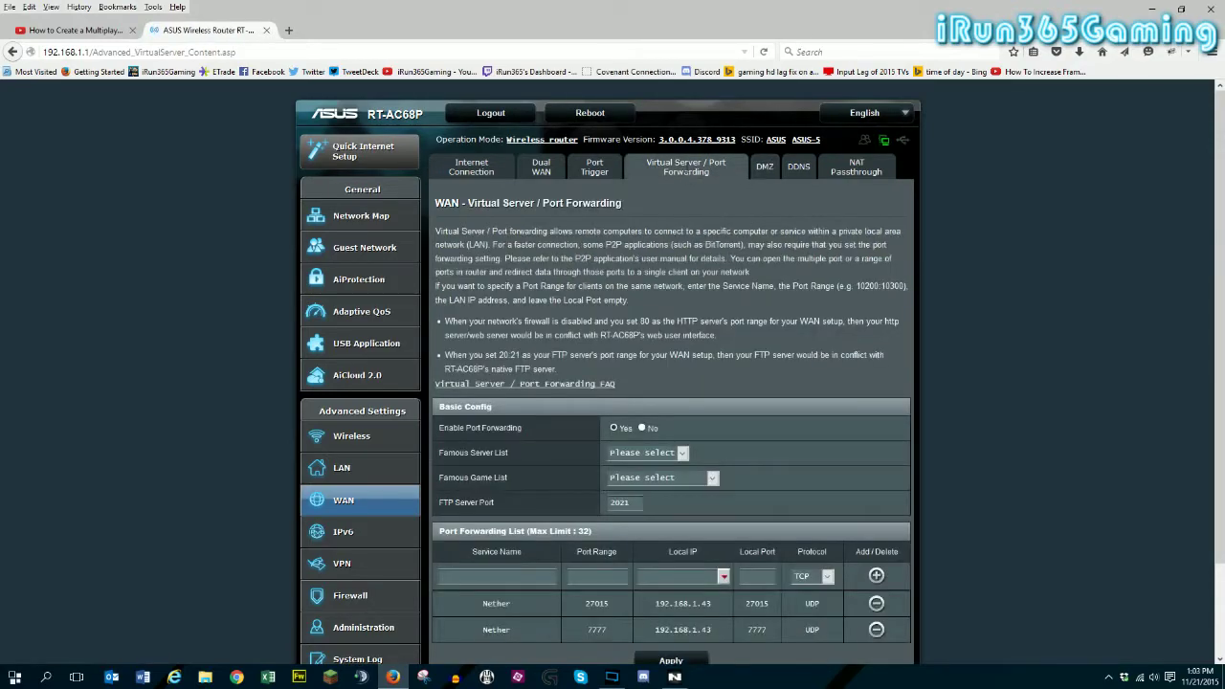